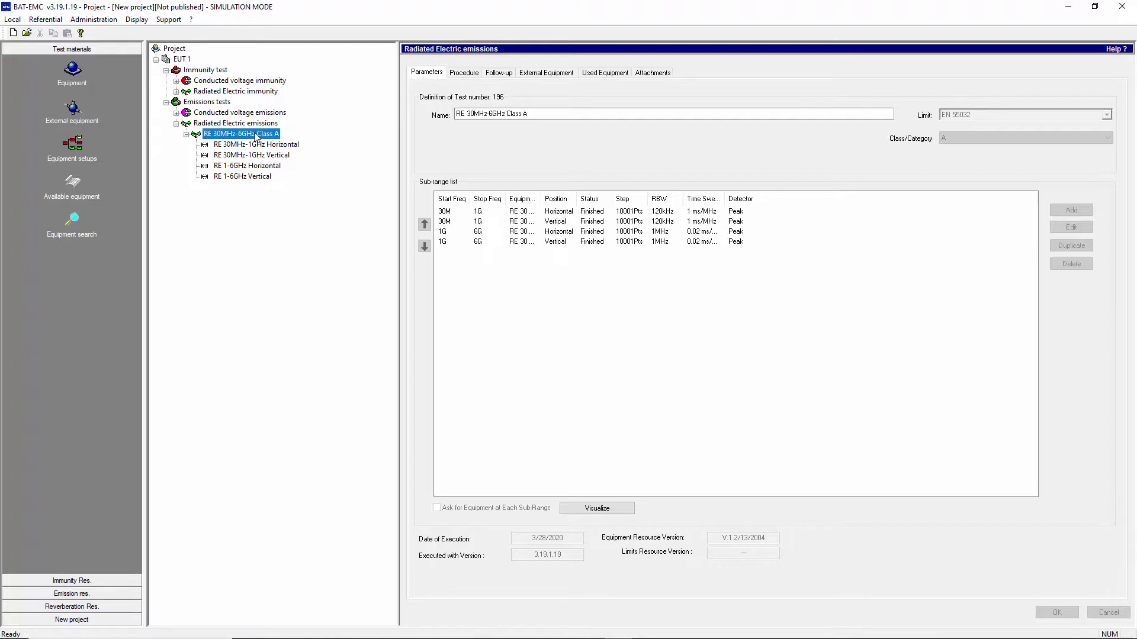
# Duplicate the RE 30MHz-6GHz Class A test and rename the copy "RE 30MHz-6GHz Class A added ferritte to power cable"
pyautogui.rightClick(257, 138)
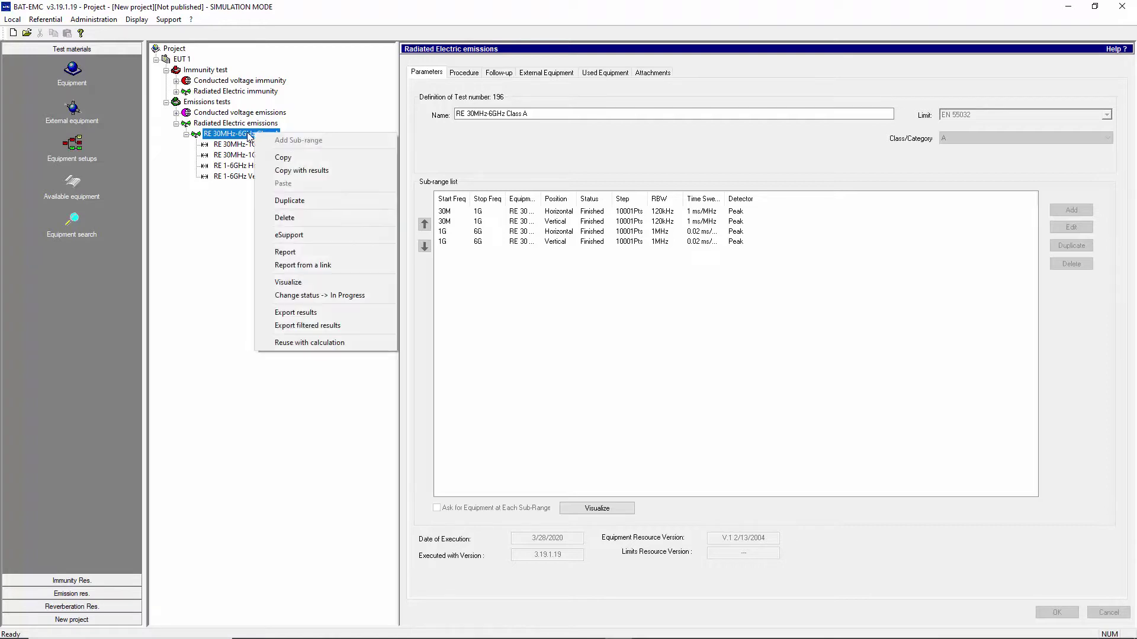
pyautogui.click(297, 203)
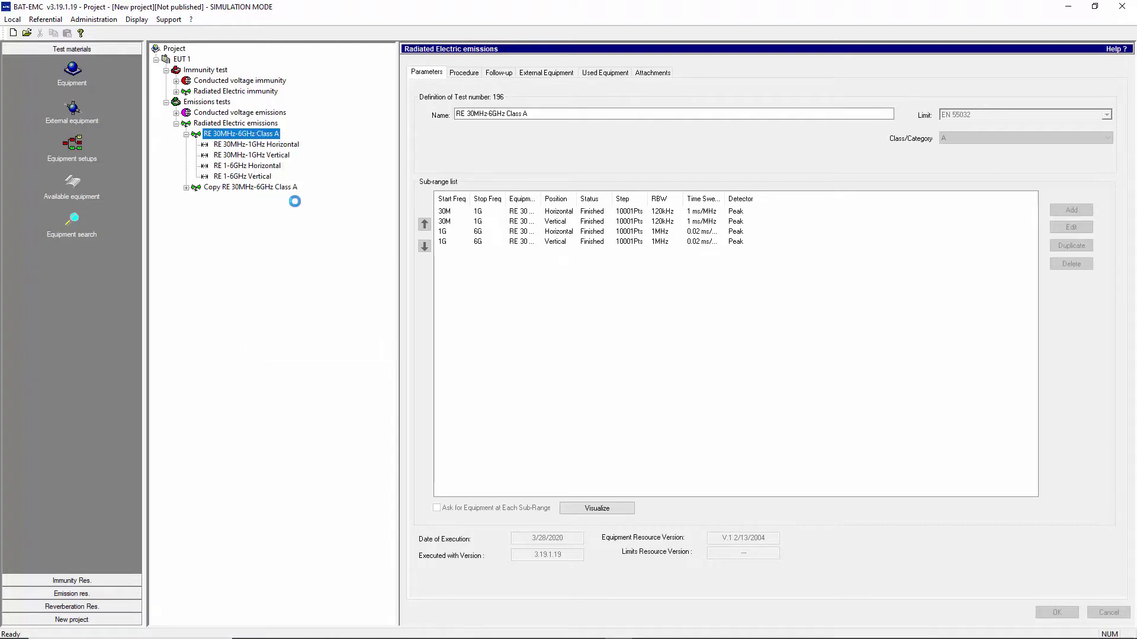
pyautogui.doubleClick(471, 115)
pyautogui.press('BackSpace')
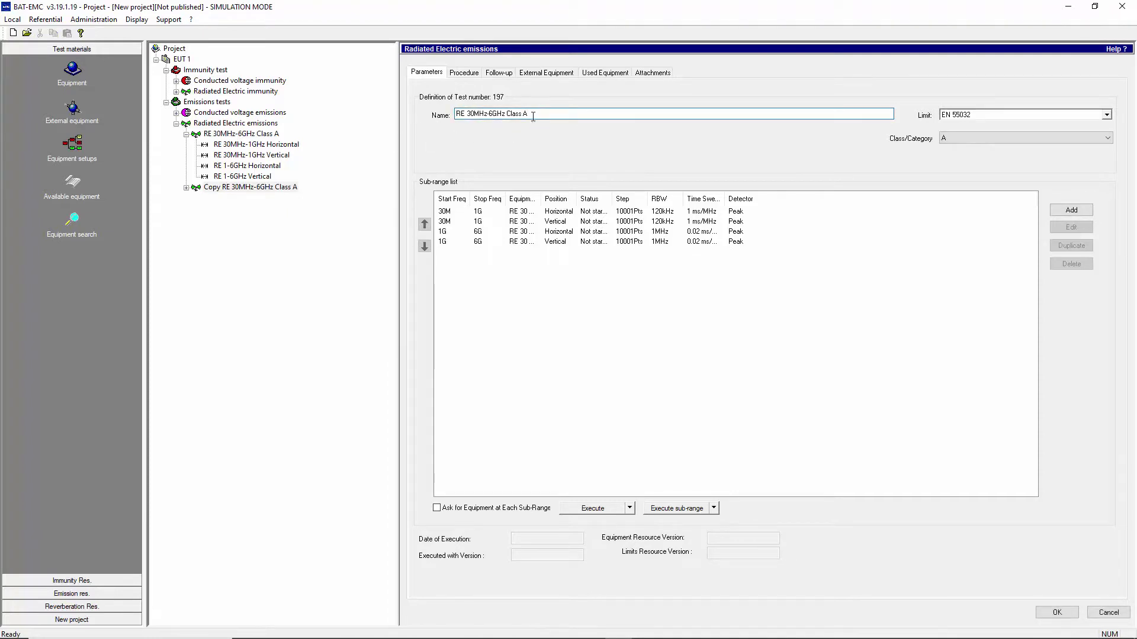
pyautogui.write('added')
pyautogui.write('ferrite to power cable')
pyautogui.click(1056, 611)
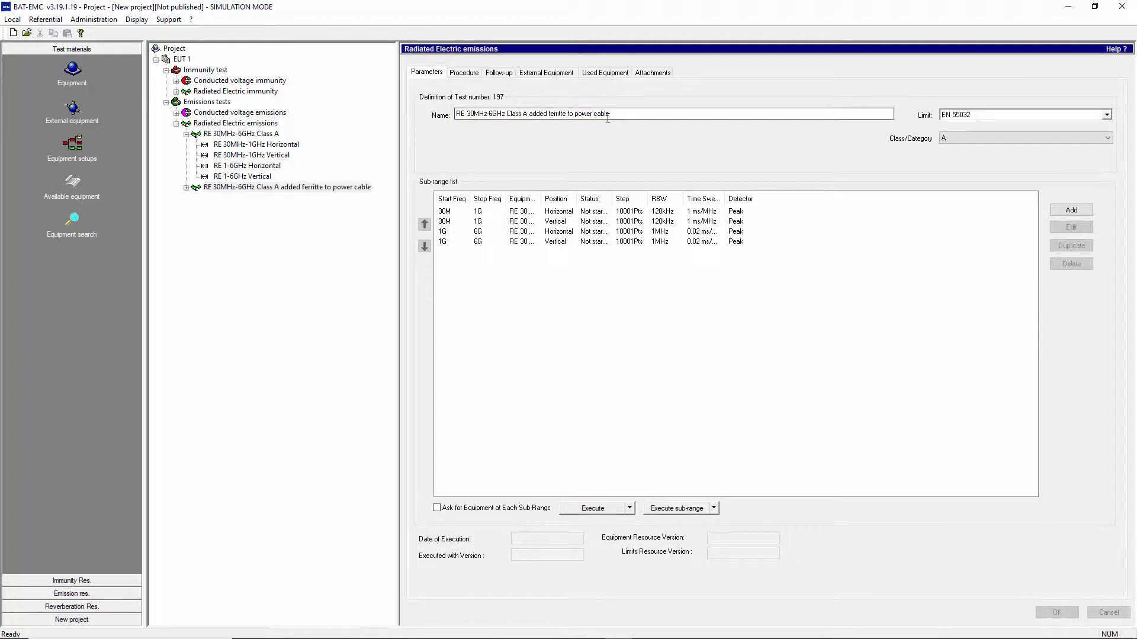
# Open the duplicated test's RE 30MHz-1GHz Horizontal sub-range and check which equipment setups are available for it
pyautogui.click(525, 213)
pyautogui.doubleClick(525, 213)
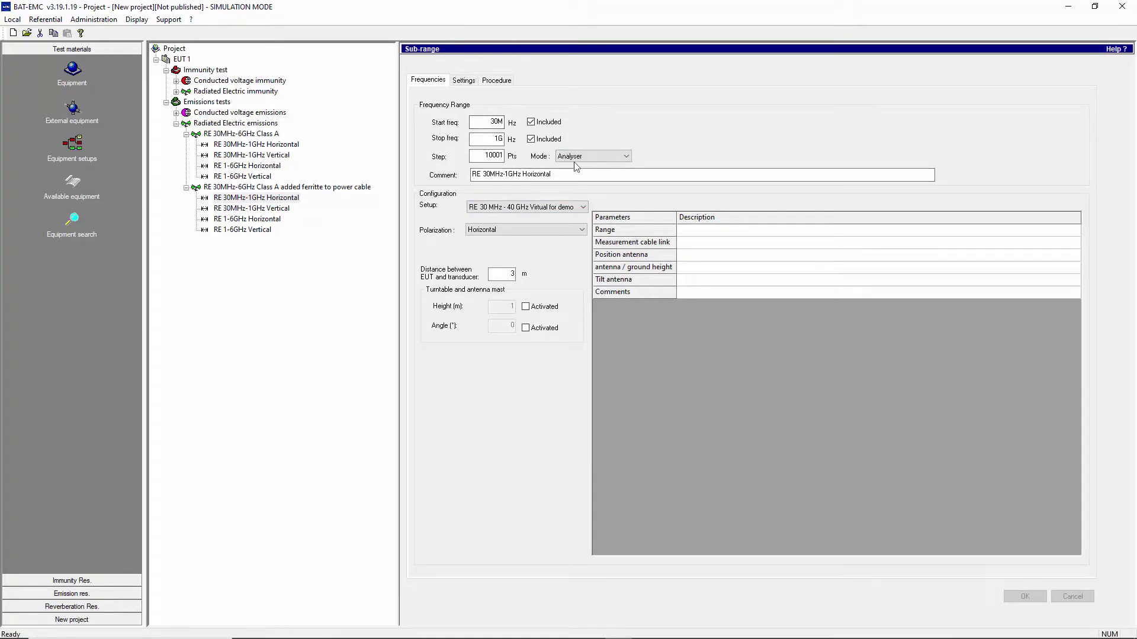
pyautogui.click(479, 211)
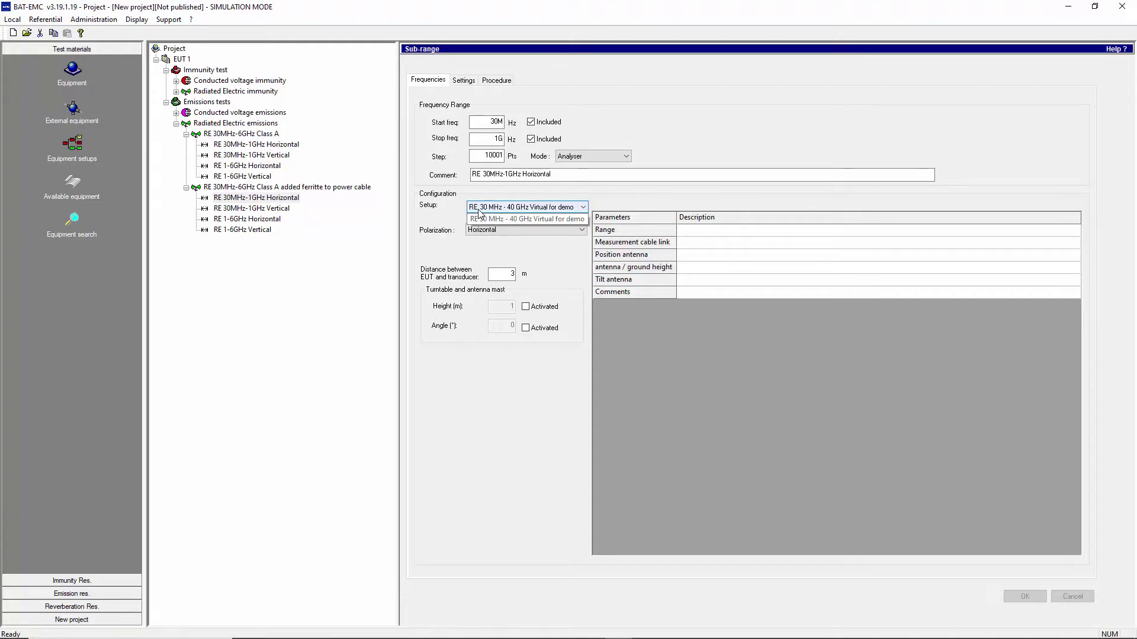
pyautogui.click(481, 219)
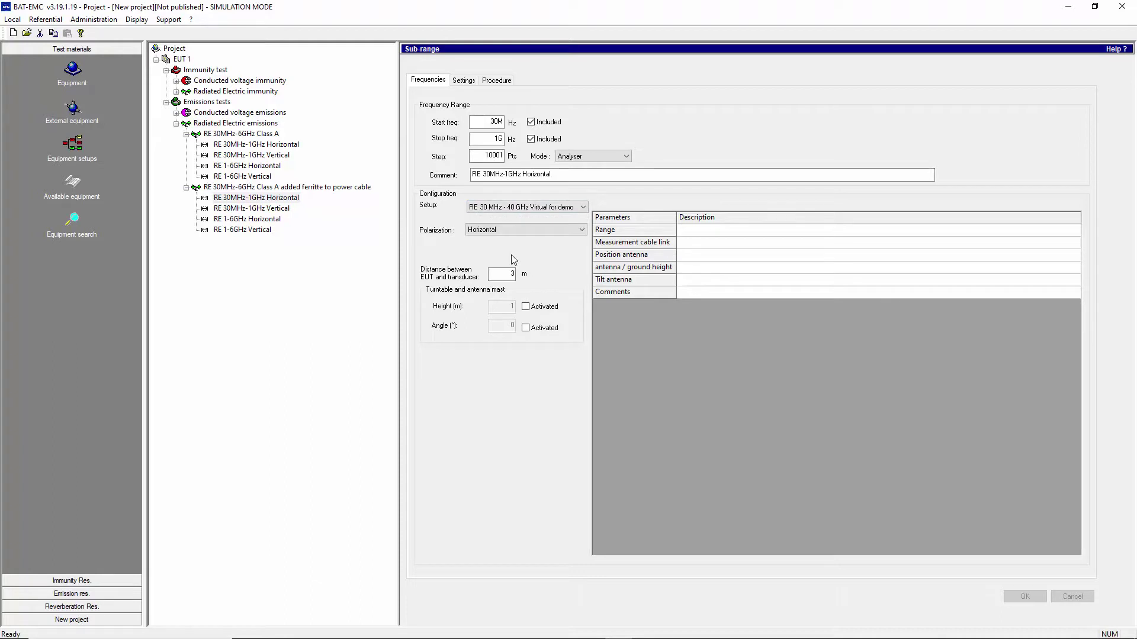
# Compare the duplicated test's 30MHz-1GHz vertical and horizontal sub-ranges, and examine the horizontal one's receiver settings
pyautogui.click(296, 200)
pyautogui.click(283, 210)
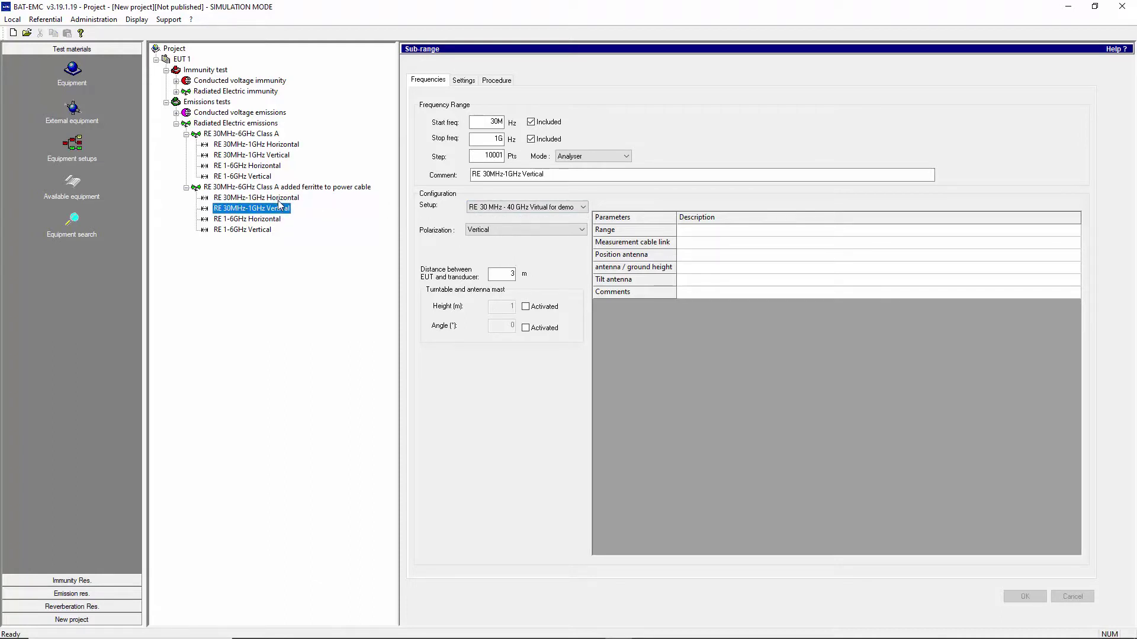
pyautogui.click(278, 200)
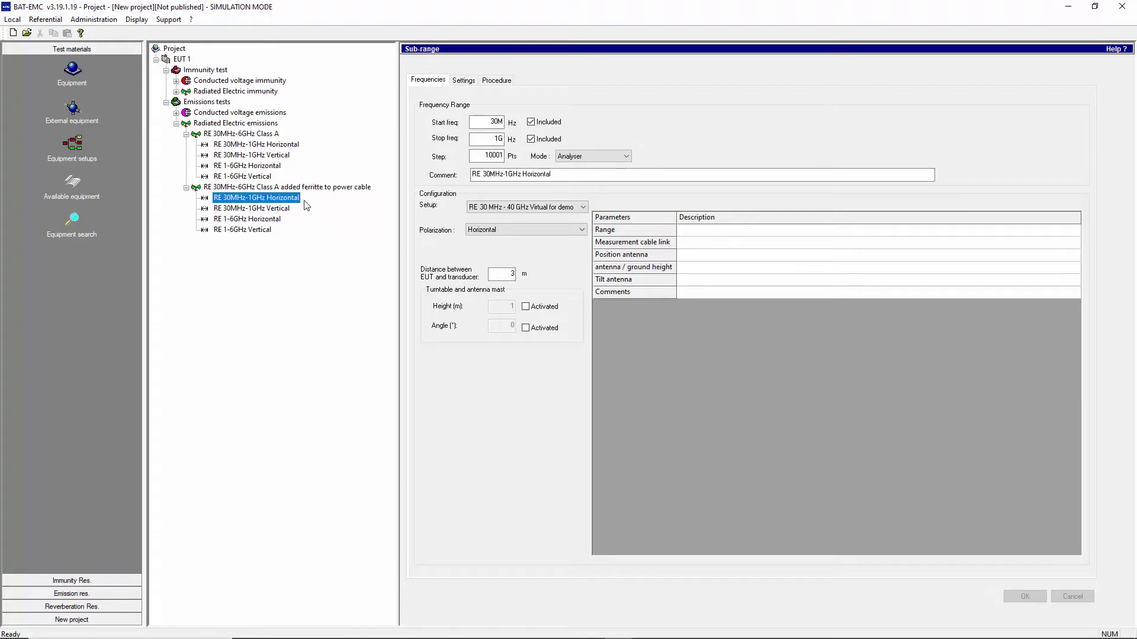
pyautogui.click(463, 81)
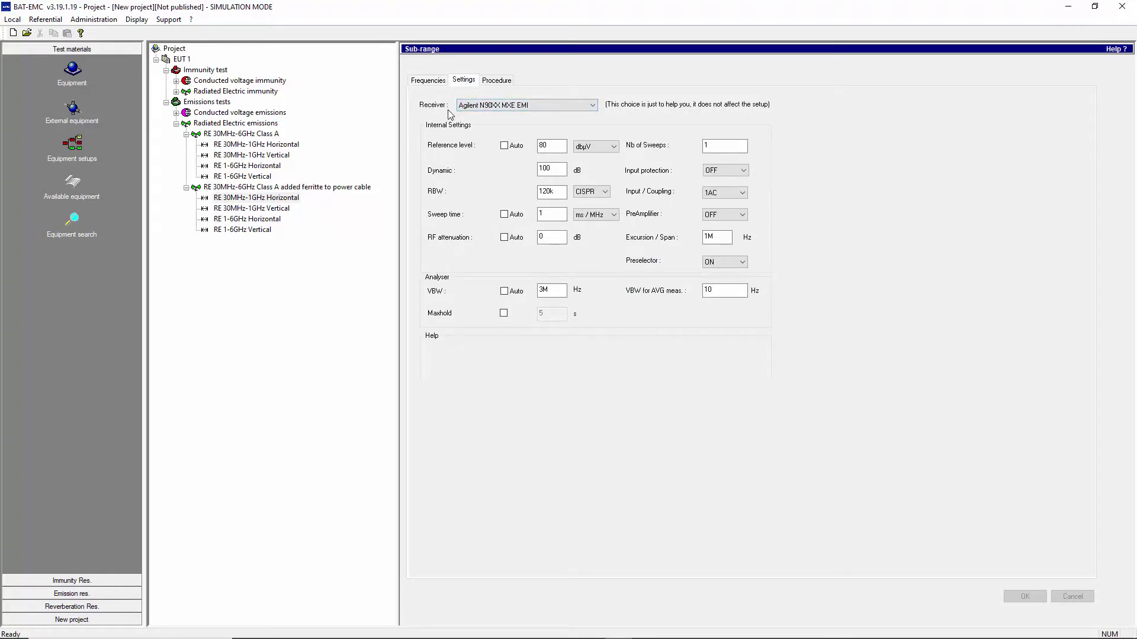
pyautogui.click(716, 237)
# Try the basic Prescan strategy for the horizontal sub-range to inspect its detector and RBW options, and restore Advanced prescan
pyautogui.click(498, 82)
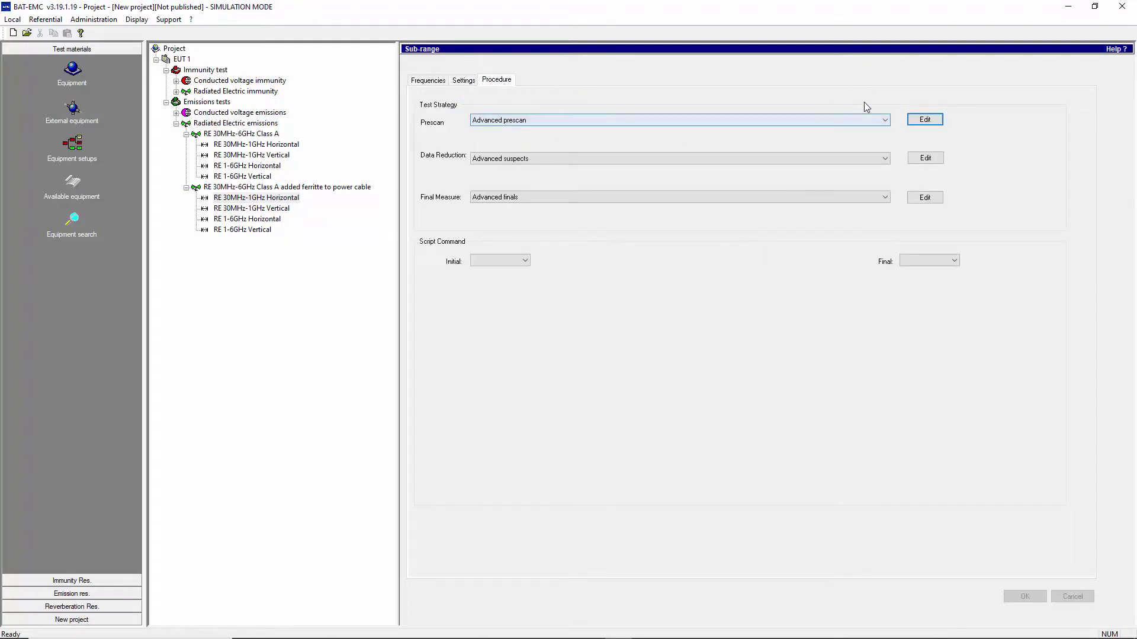
pyautogui.click(889, 122)
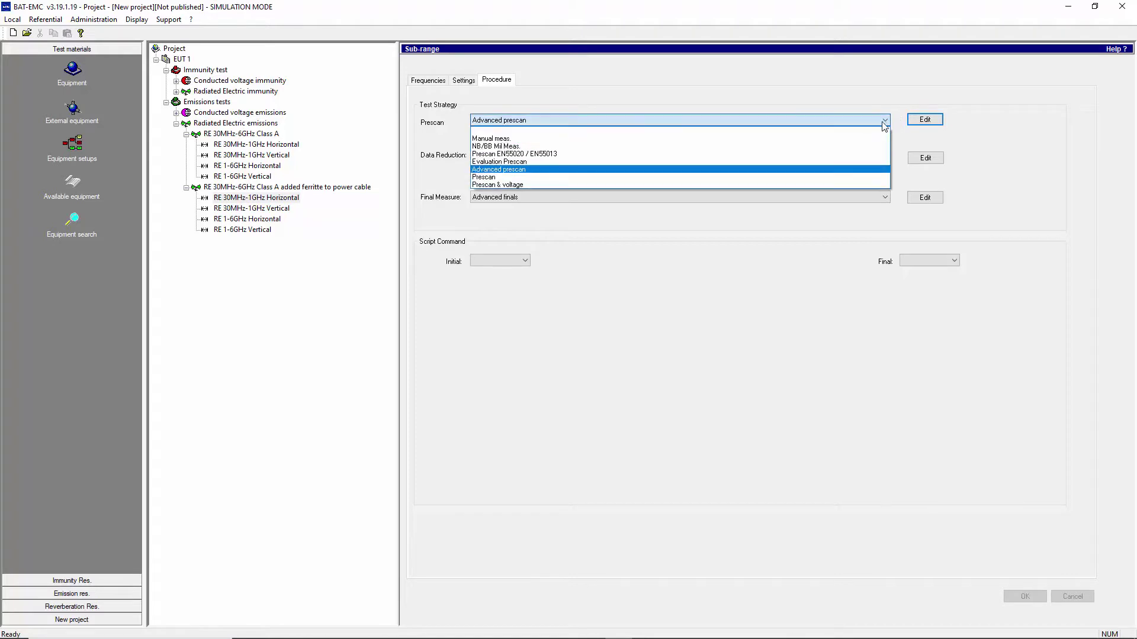
pyautogui.click(633, 178)
pyautogui.click(922, 121)
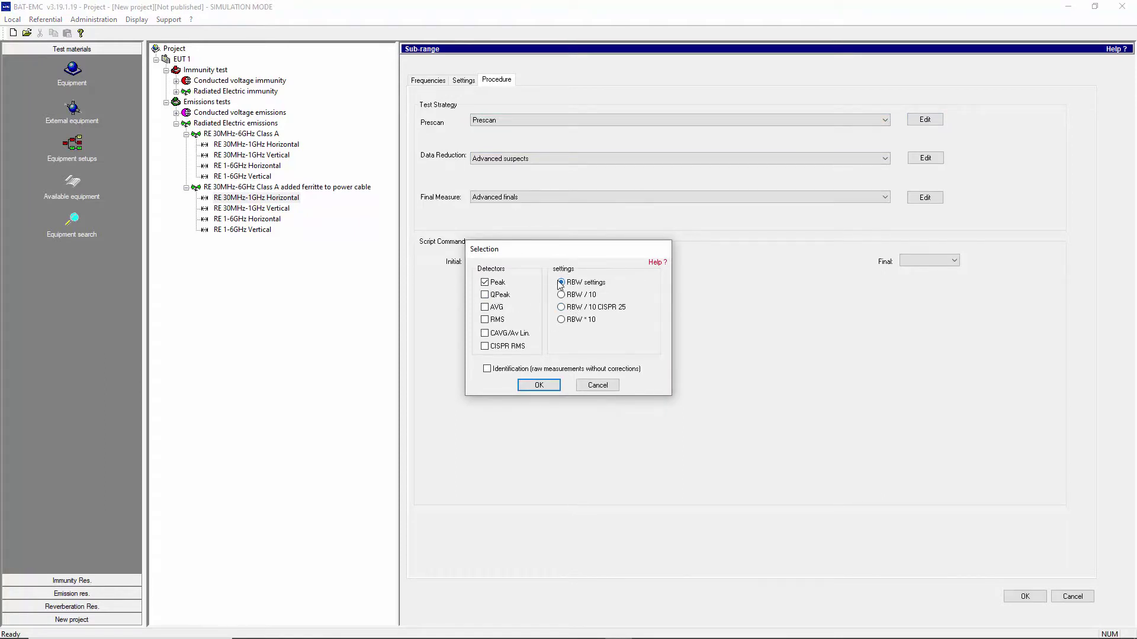
pyautogui.click(598, 386)
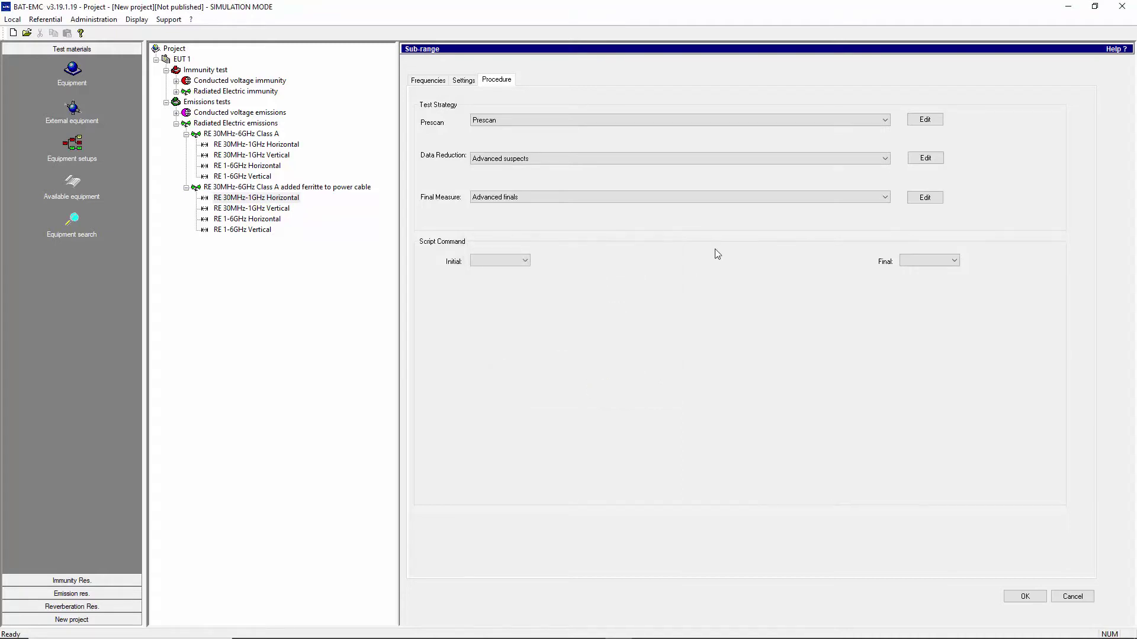
pyautogui.click(886, 122)
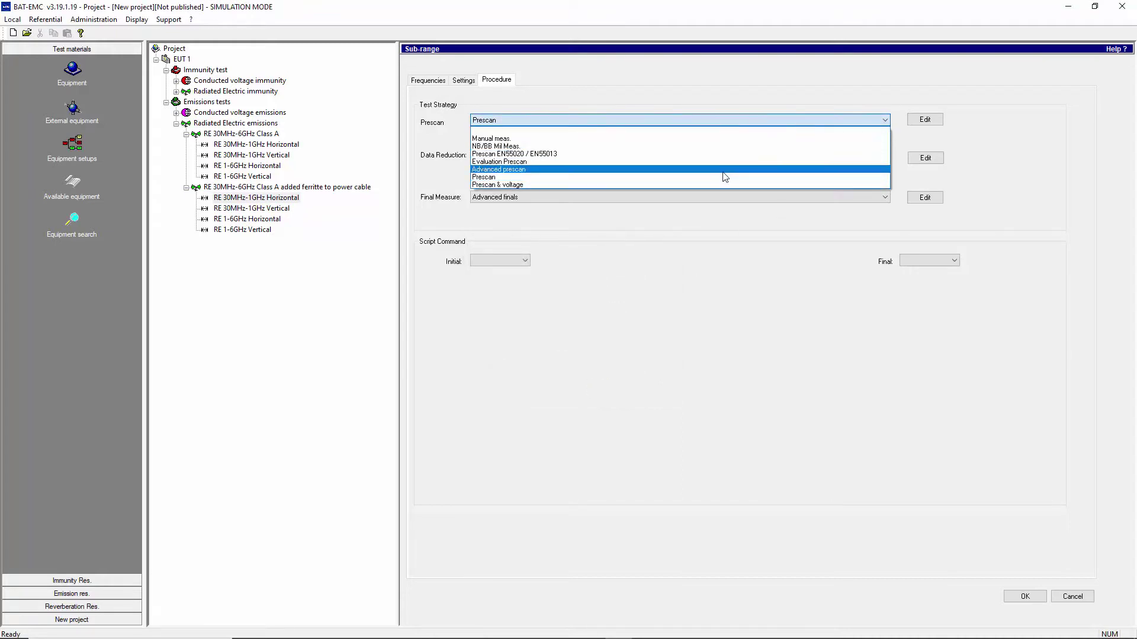
pyautogui.click(683, 170)
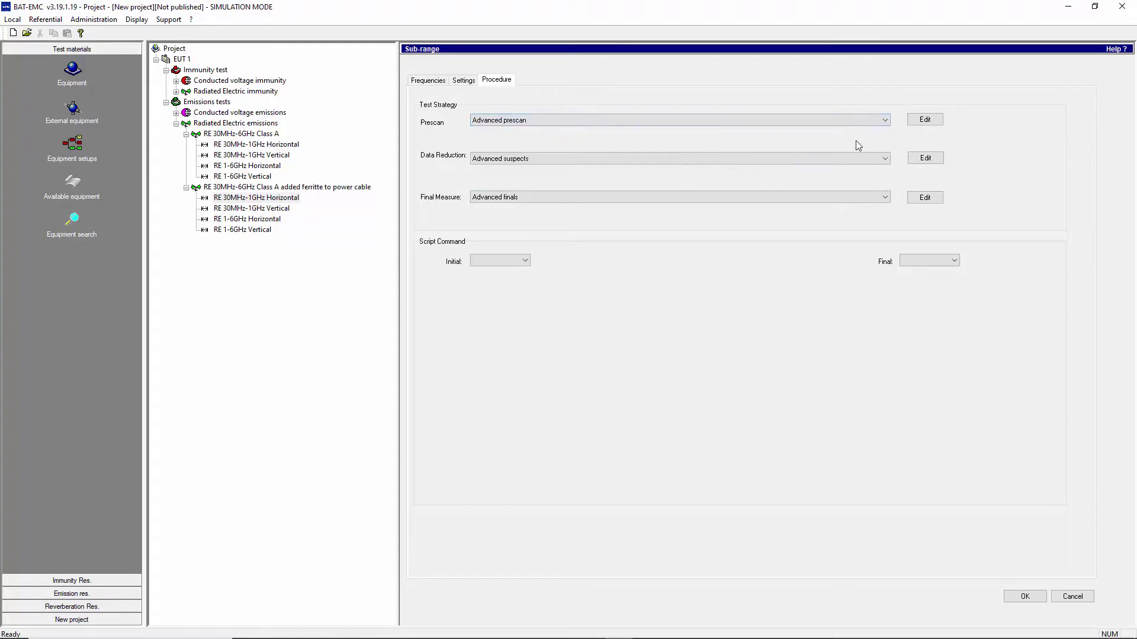
# Examine the advanced prescan's detectors and its vertical movement and continuous rotation script functions
pyautogui.click(914, 122)
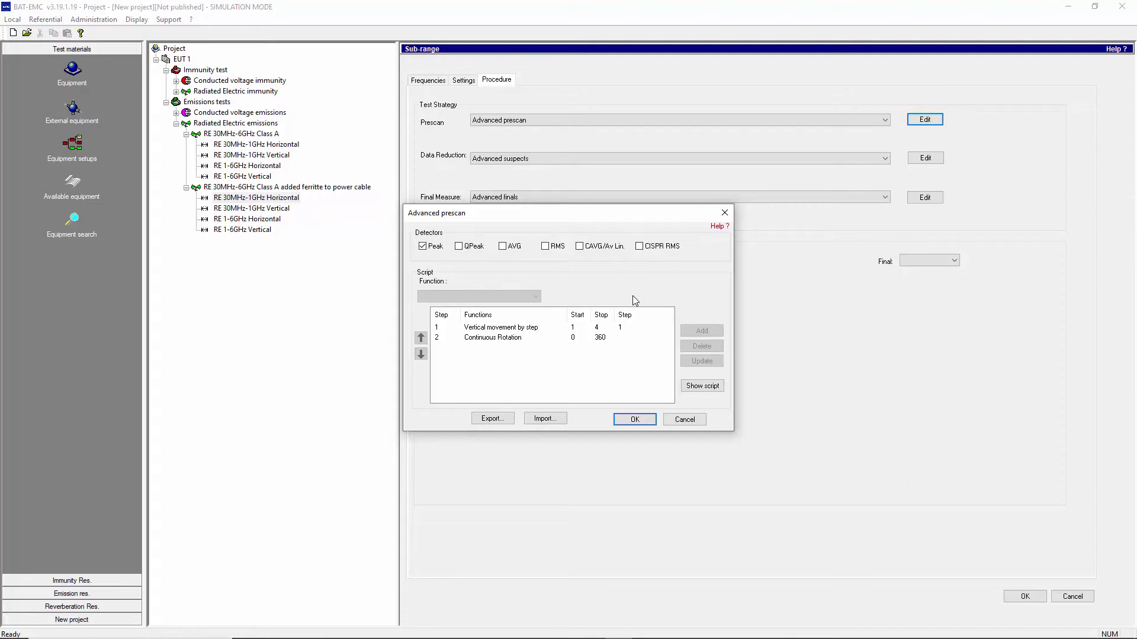
pyautogui.click(490, 329)
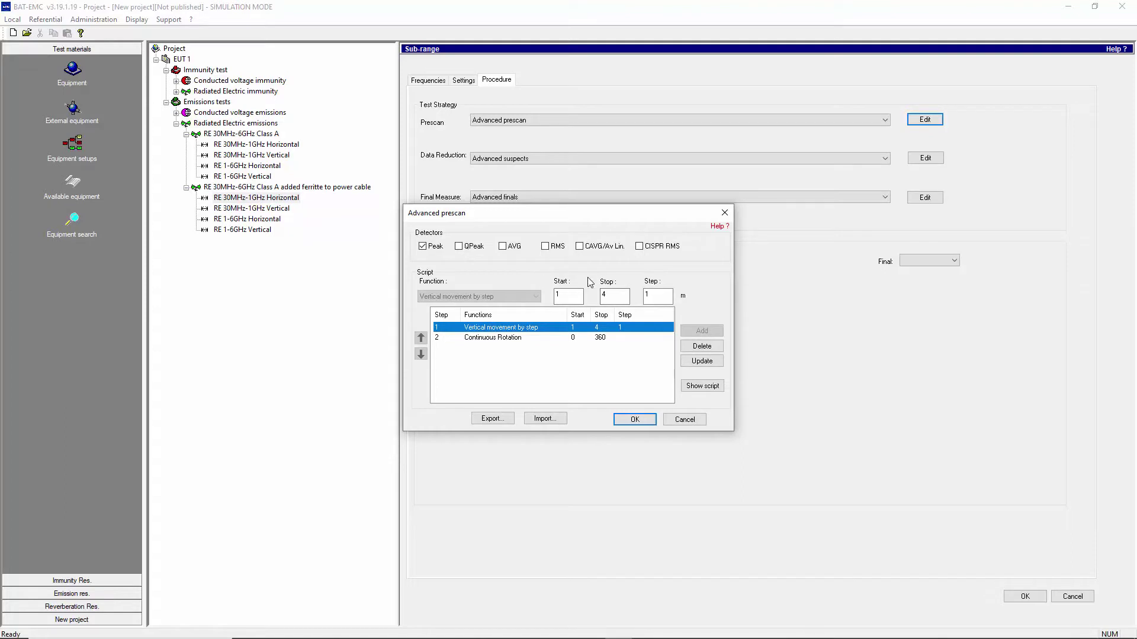
pyautogui.click(666, 295)
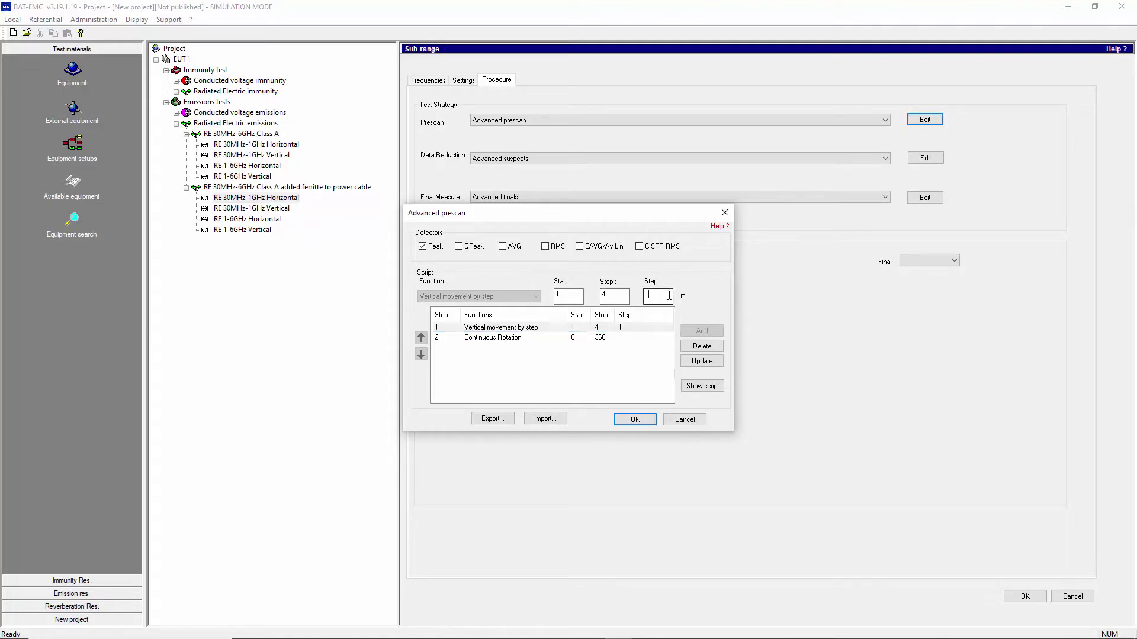
pyautogui.click(502, 339)
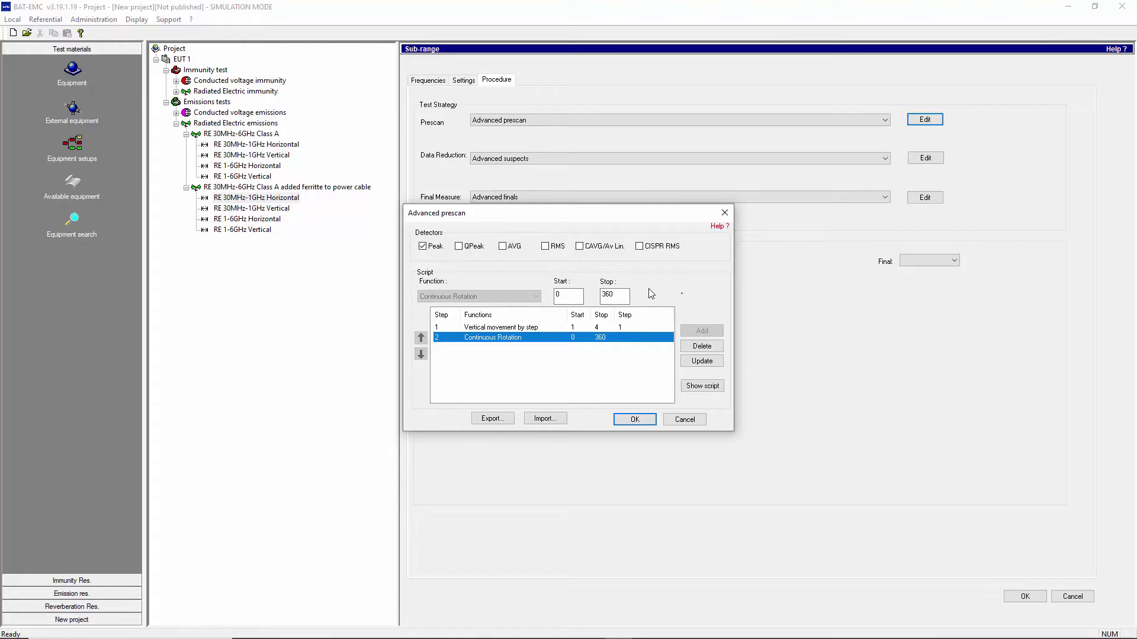
pyautogui.click(634, 420)
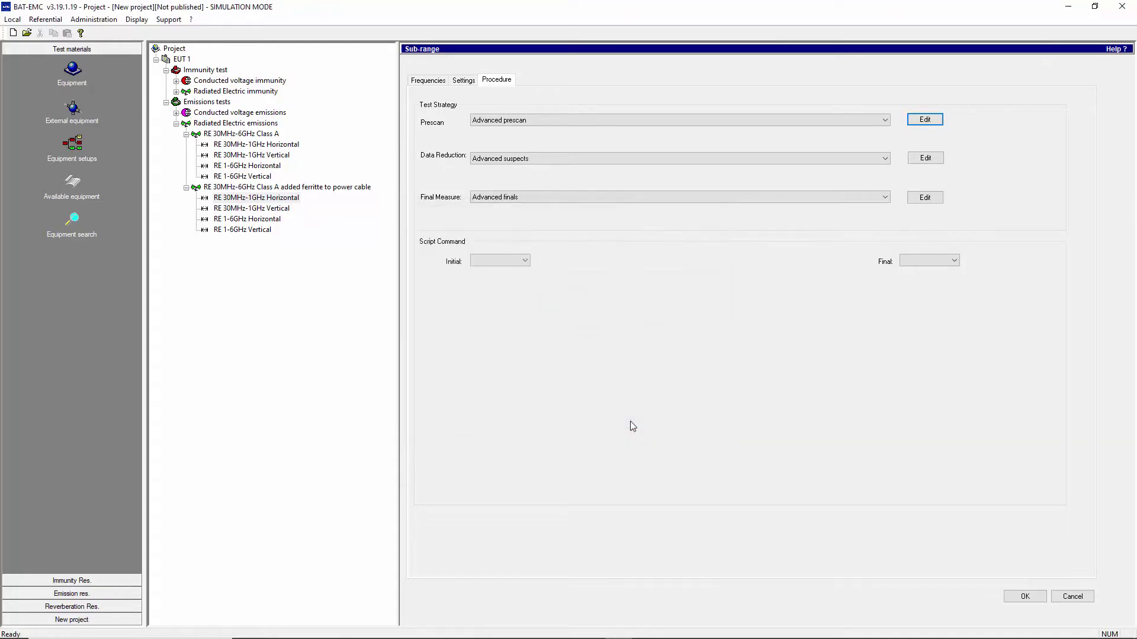
# Try the Suspect data reduction to inspect its limit and filter parameters, and restore Advanced suspects
pyautogui.click(885, 159)
pyautogui.click(613, 176)
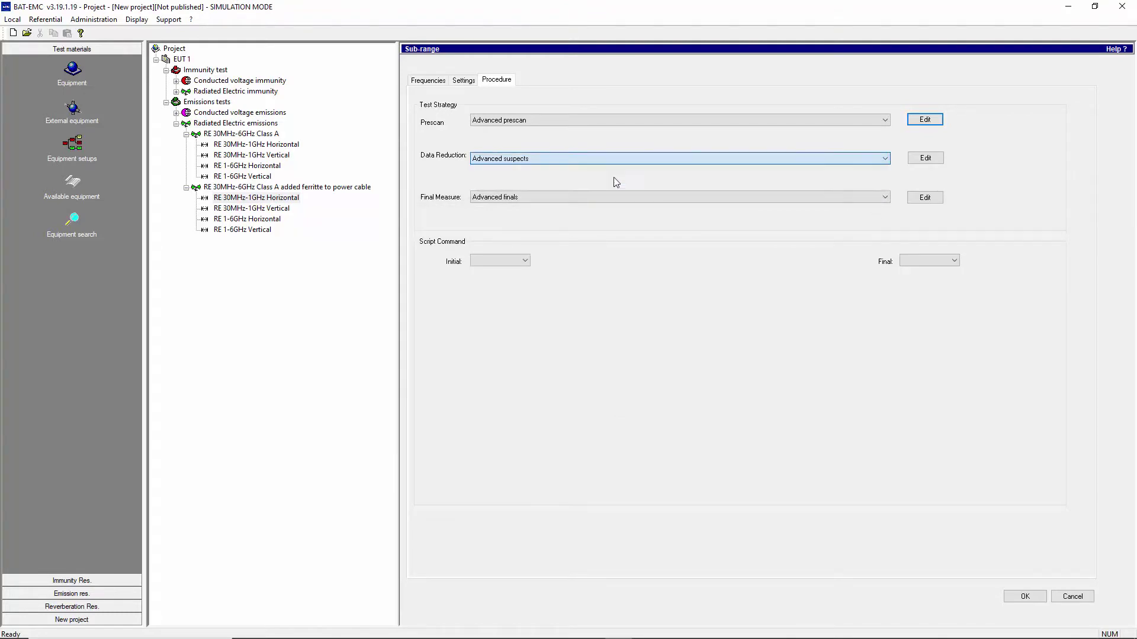
pyautogui.click(925, 158)
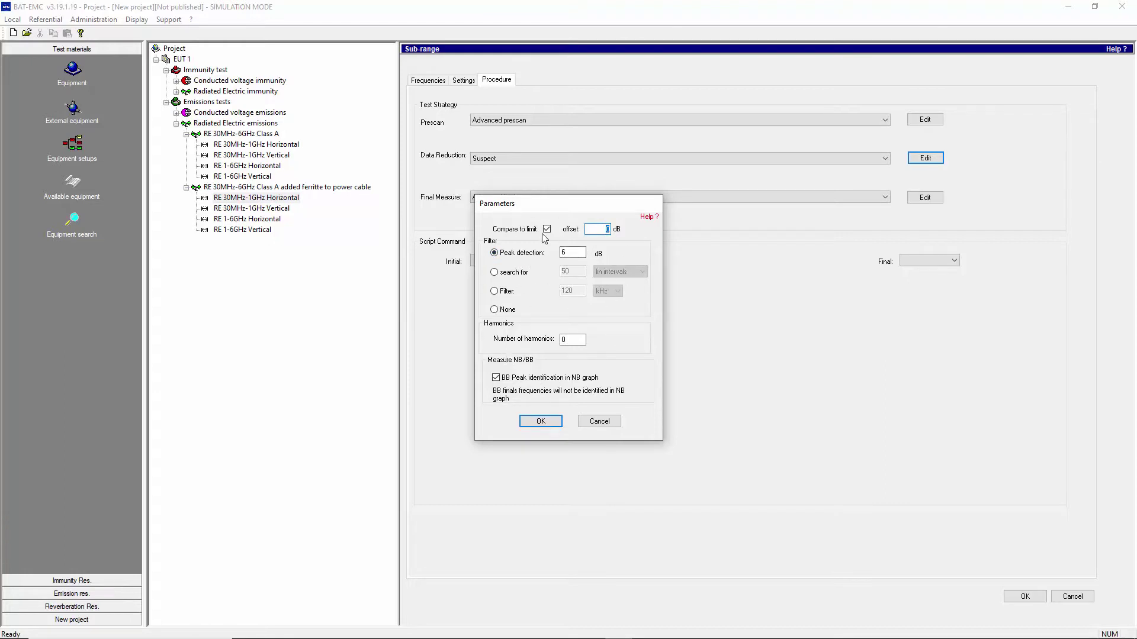
pyautogui.click(589, 422)
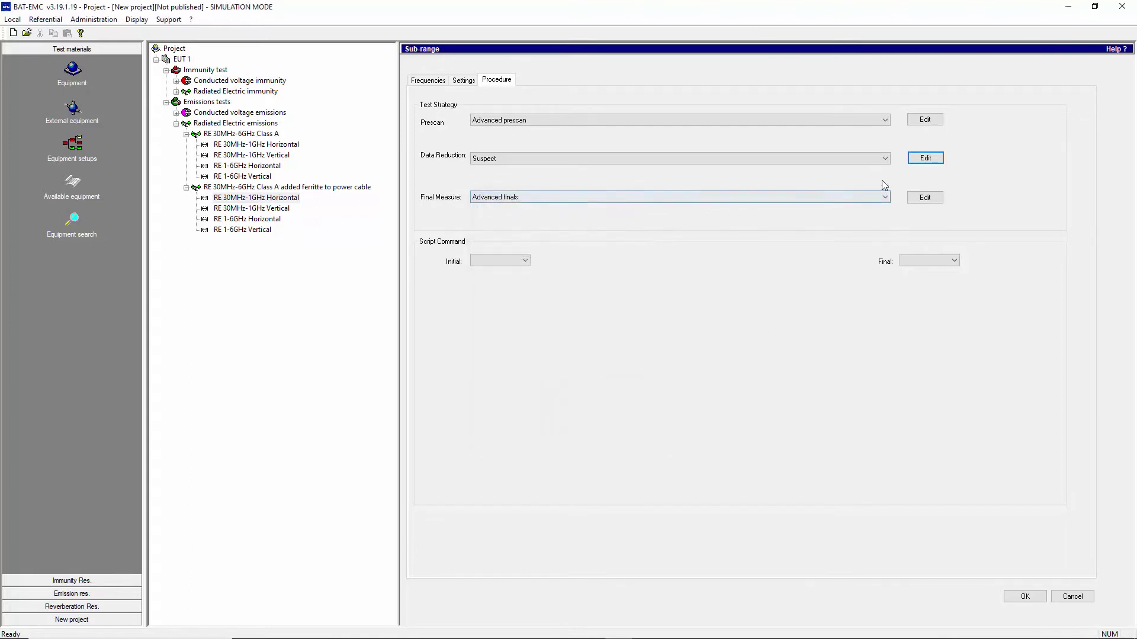
pyautogui.click(880, 160)
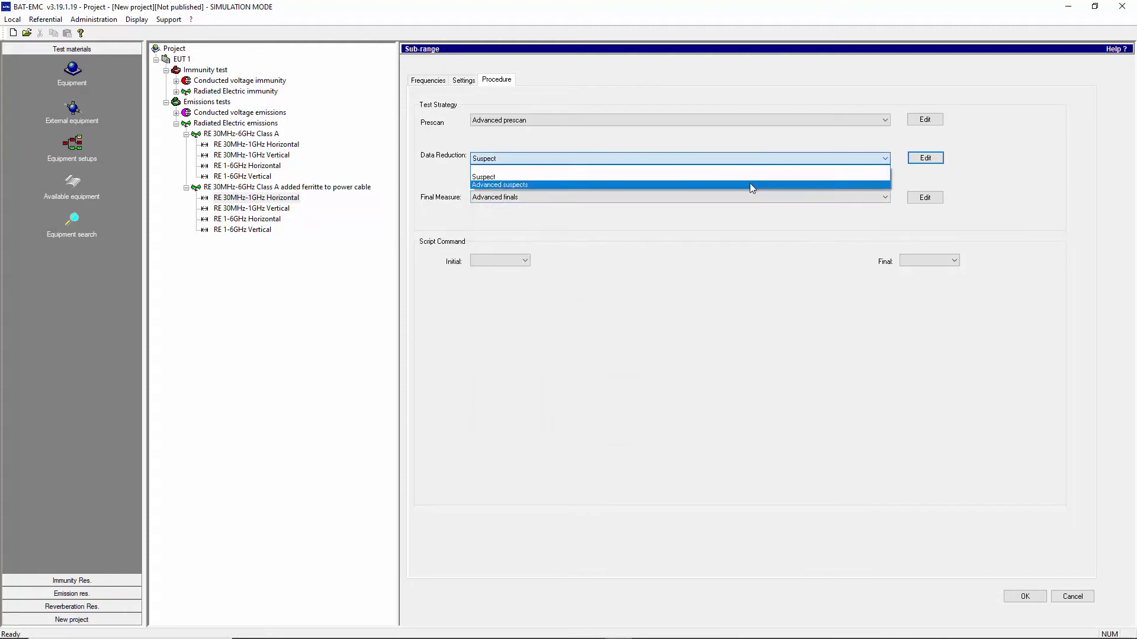
pyautogui.click(749, 184)
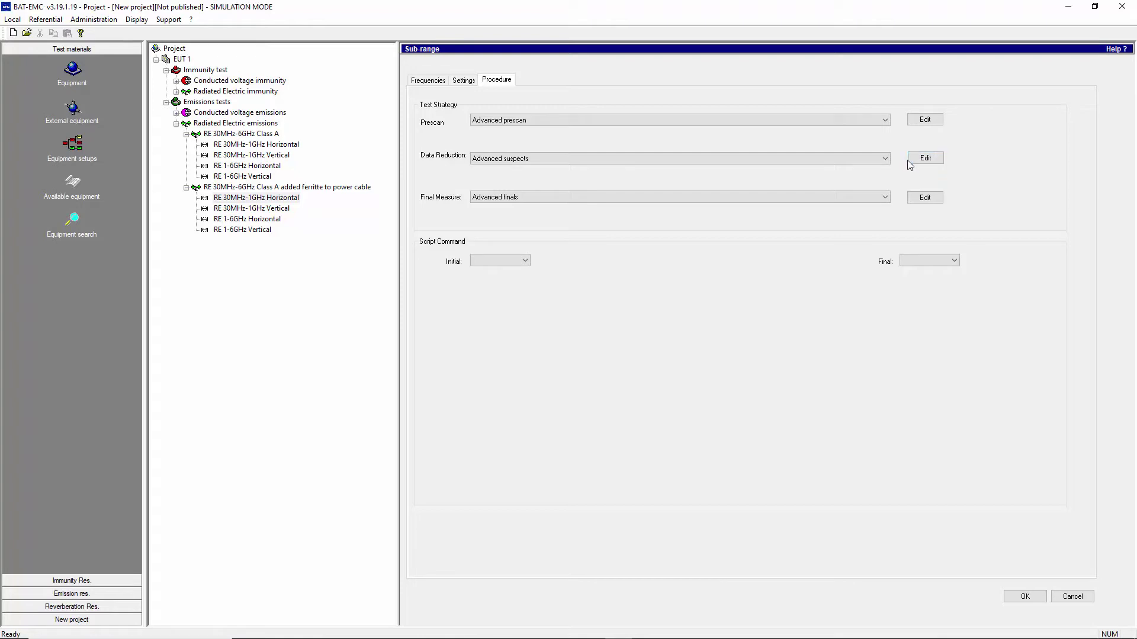
# Examine the advanced suspects entry's limit offset and pass filters, and the script used by the advanced finals
pyautogui.click(927, 160)
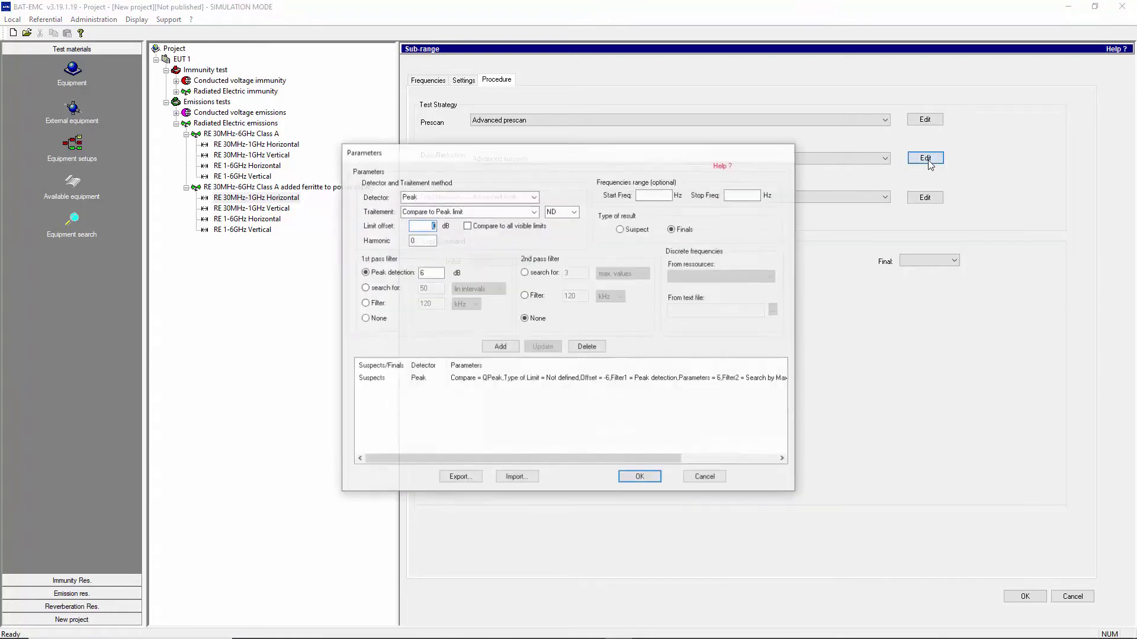
pyautogui.click(437, 382)
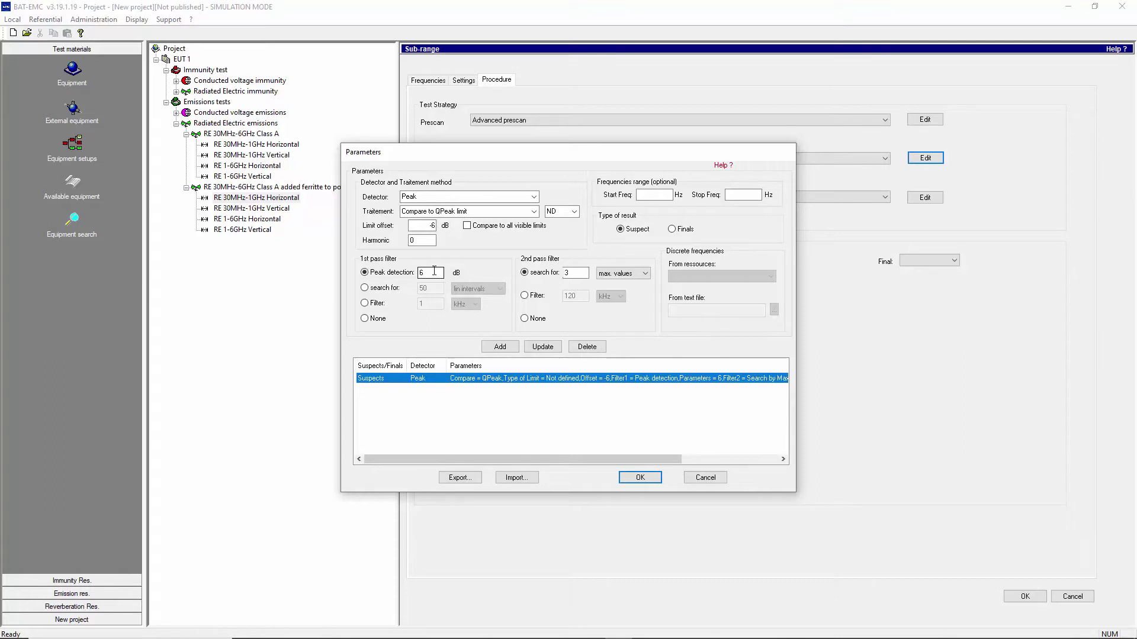
pyautogui.click(579, 273)
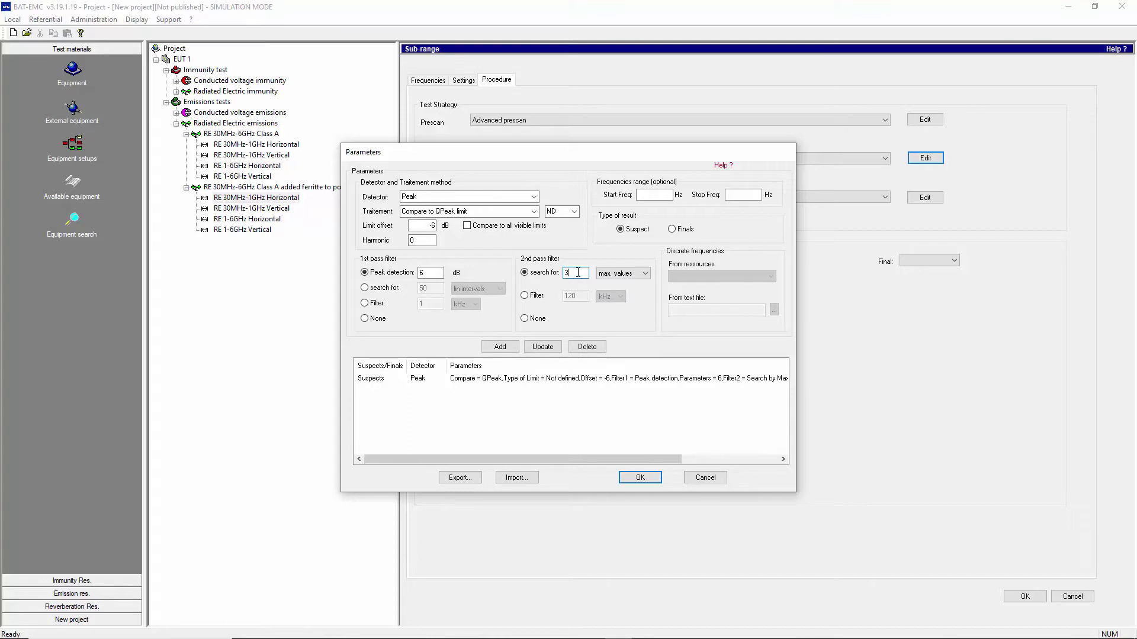
pyautogui.click(425, 225)
pyautogui.click(713, 477)
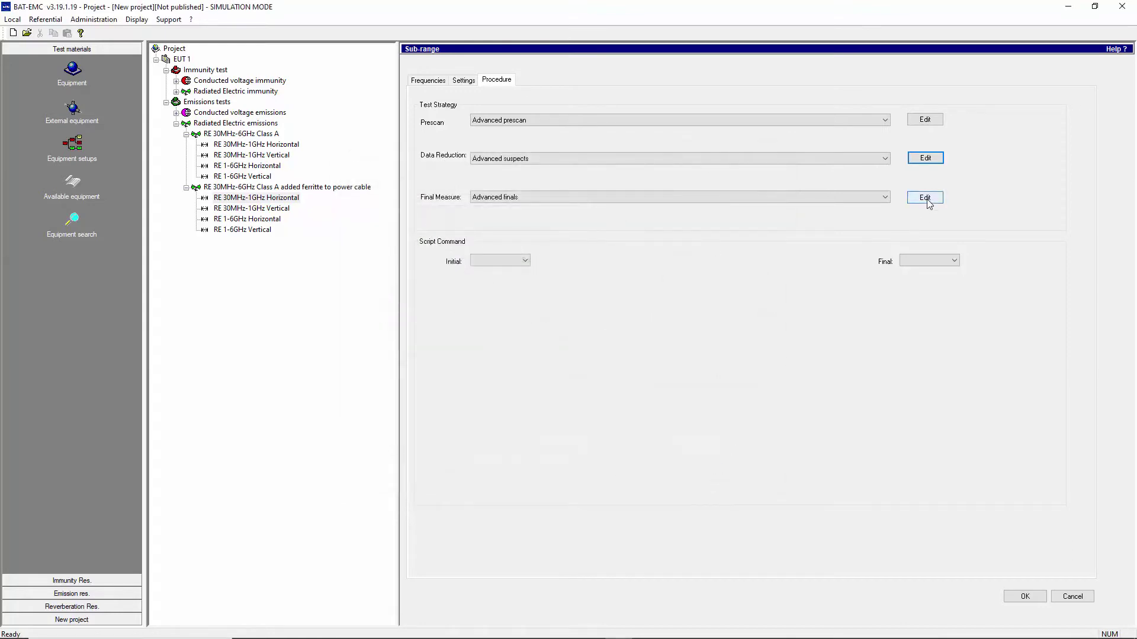
pyautogui.click(926, 199)
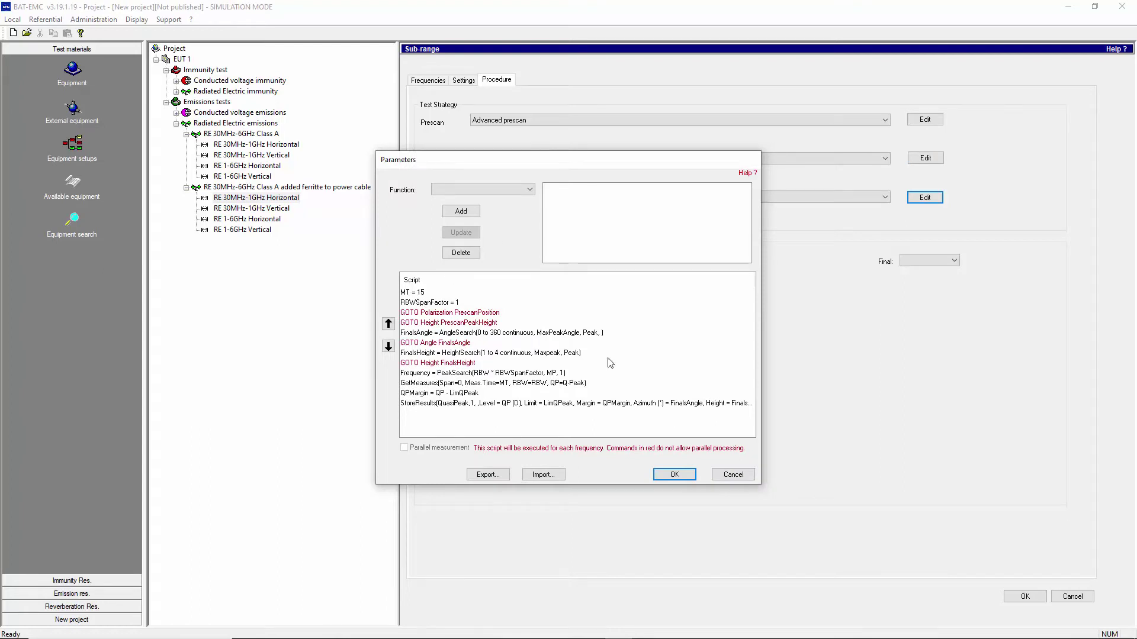
pyautogui.click(732, 474)
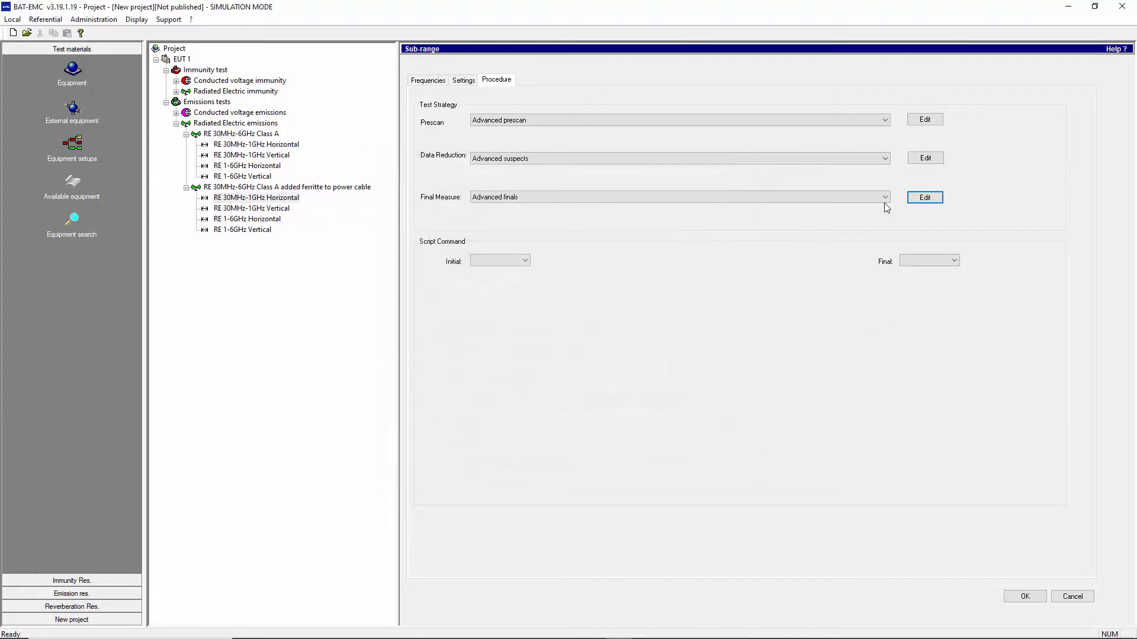
# Set the final measure to 55022 Finals (radiated) and inspect its measurement time and limit offset options
pyautogui.click(885, 199)
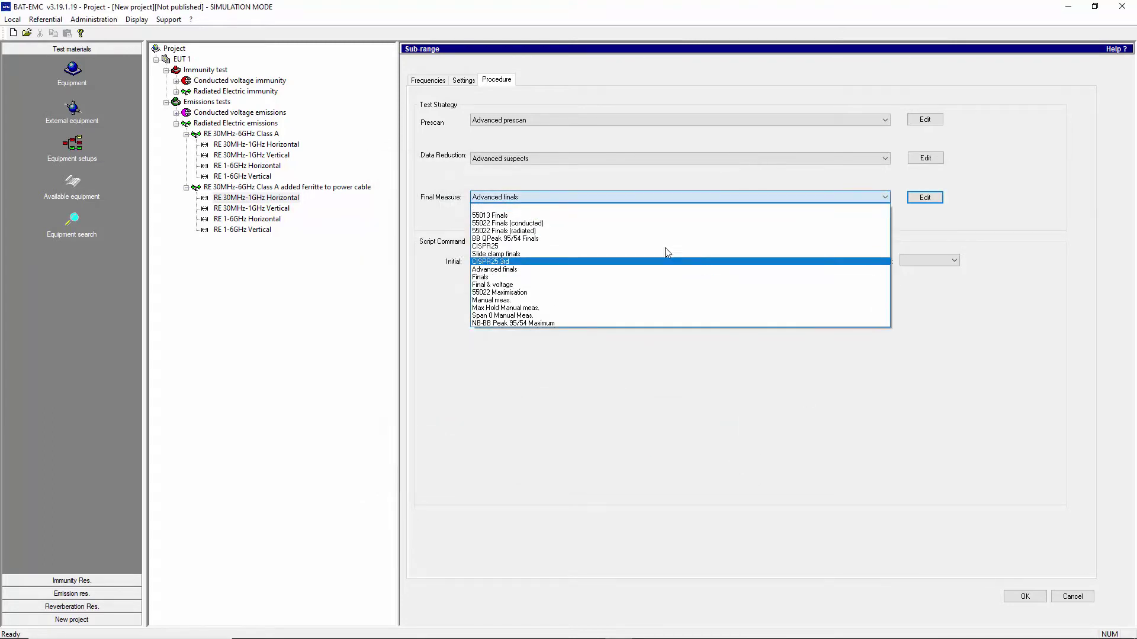
pyautogui.click(541, 231)
pyautogui.click(924, 199)
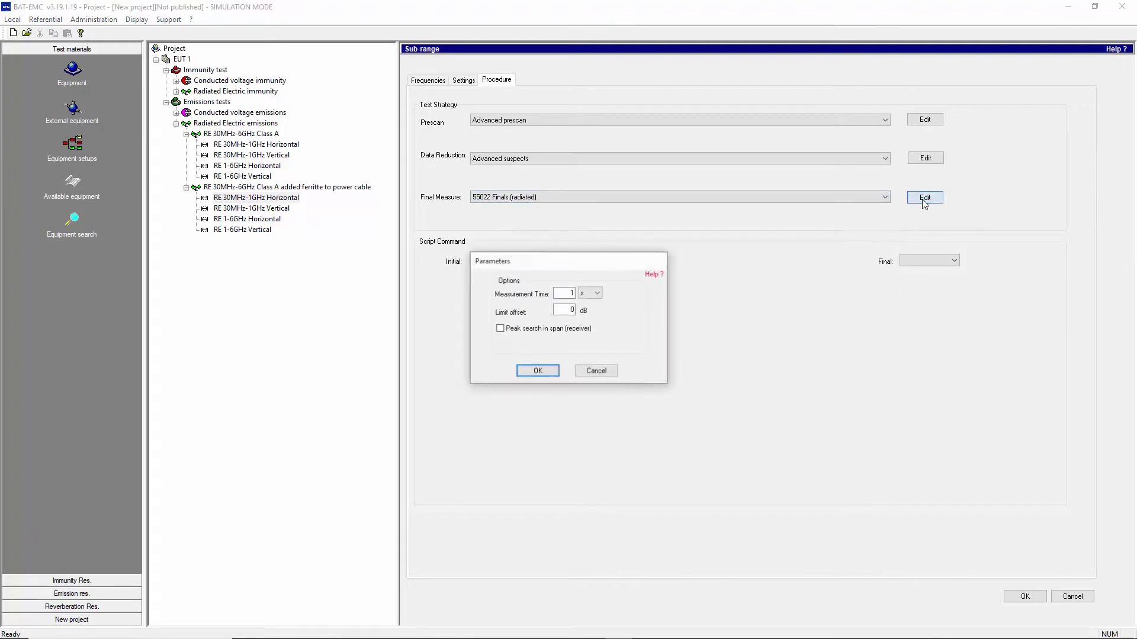
pyautogui.click(593, 373)
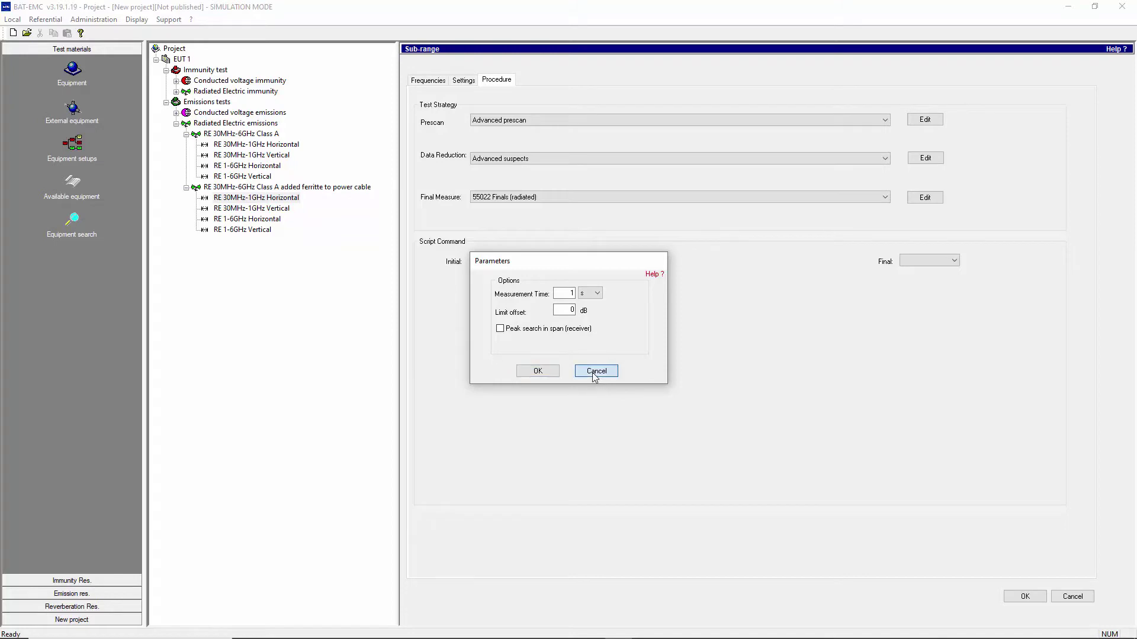
# Restore Advanced finals as the final measure and examine its script's polarization, prescan height and angle search functions
pyautogui.click(886, 198)
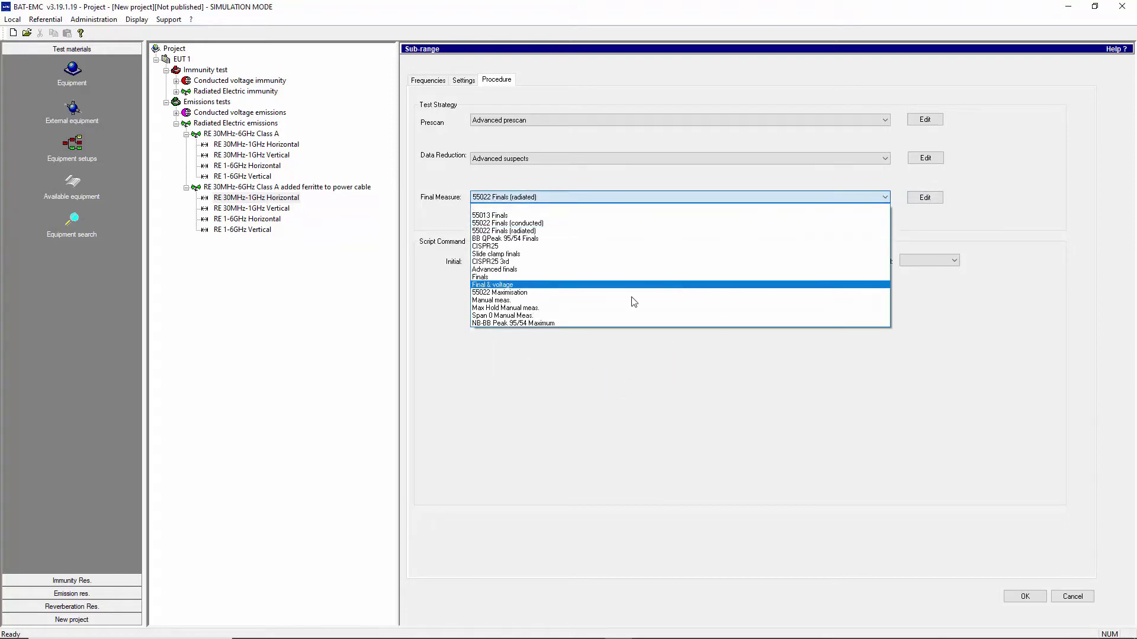
pyautogui.click(502, 269)
pyautogui.click(923, 197)
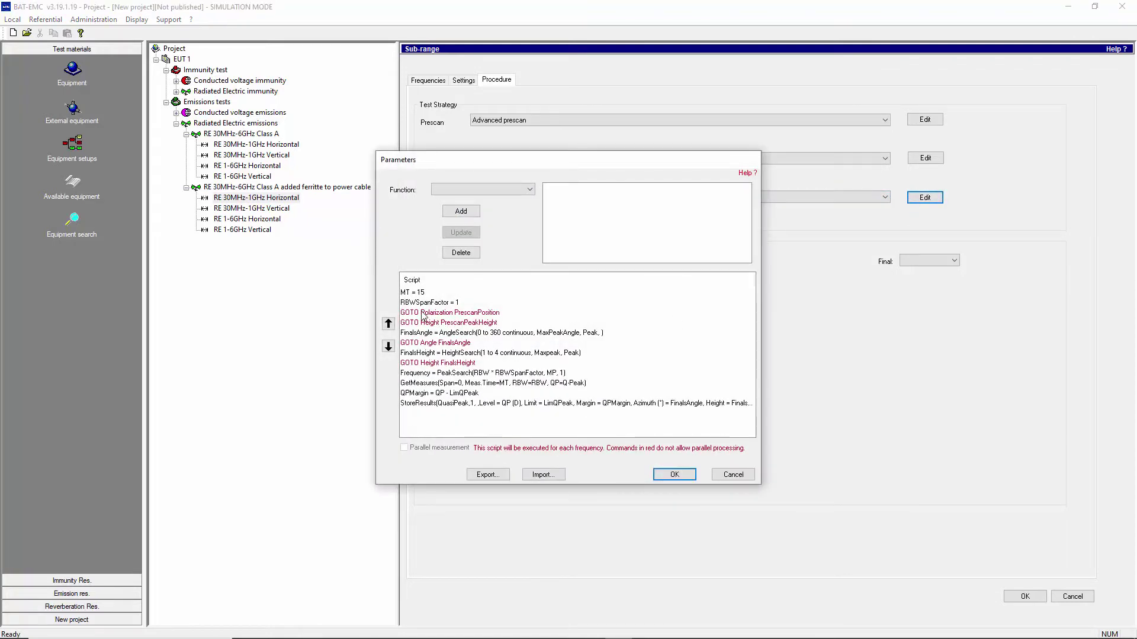
pyautogui.click(421, 314)
pyautogui.click(418, 323)
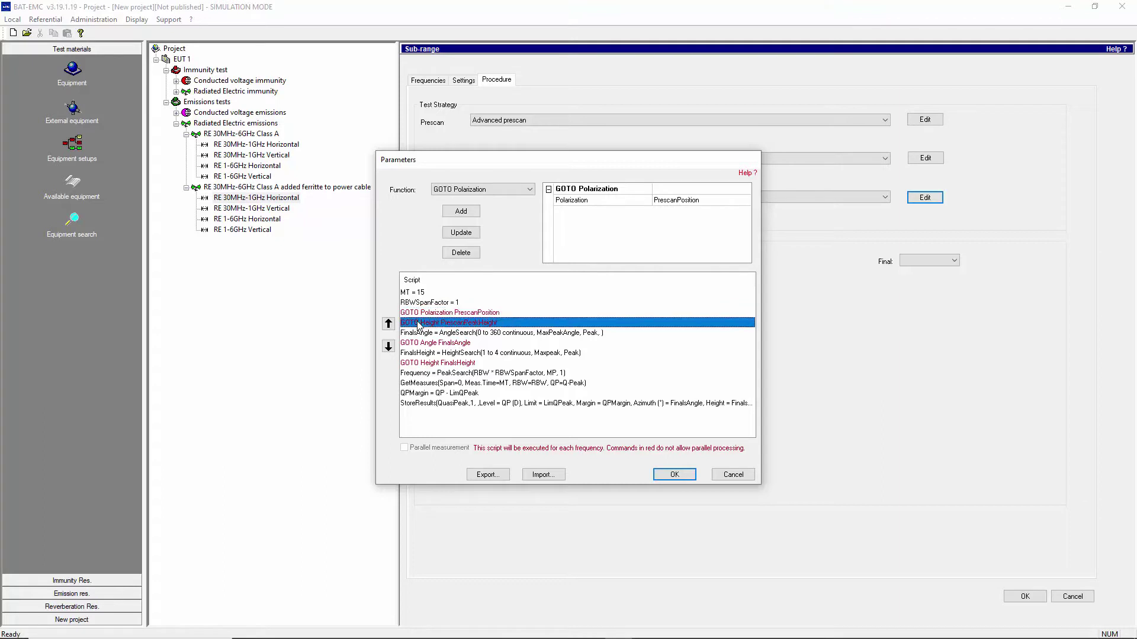
pyautogui.click(418, 332)
pyautogui.click(419, 343)
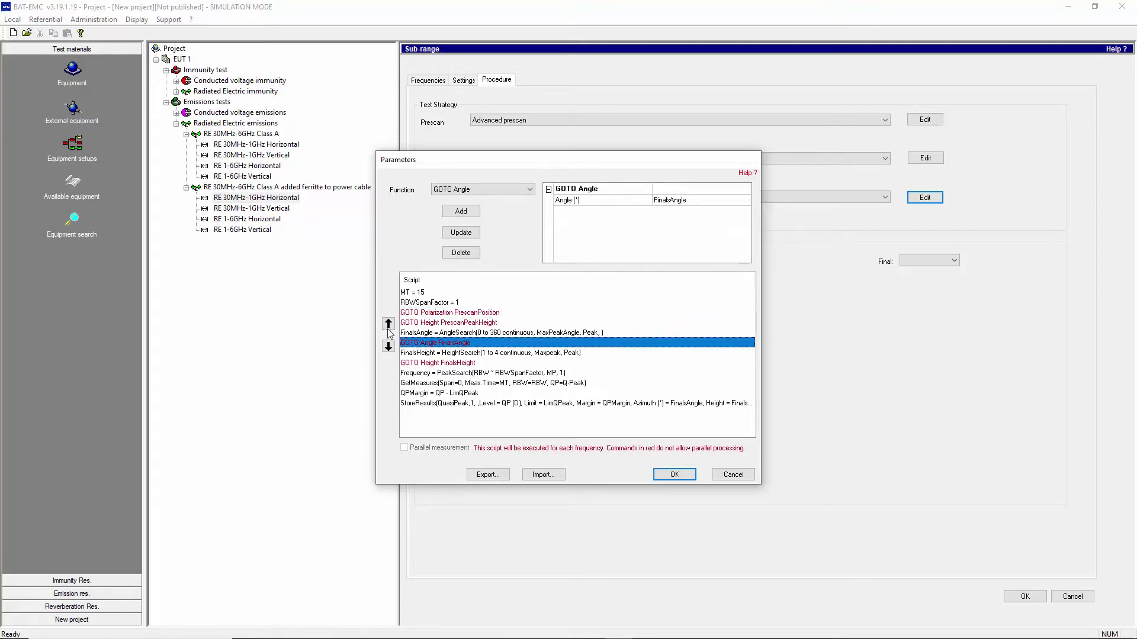
pyautogui.click(452, 334)
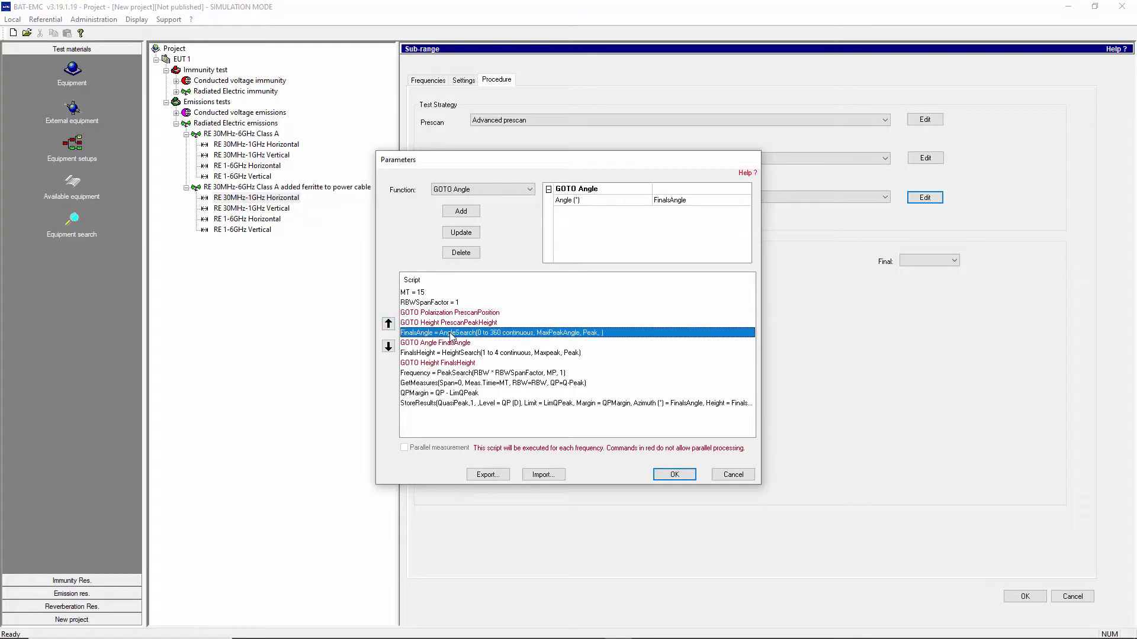
# Examine the advanced finals script's height search, peak search, measurement time, margin formula and result storage, leaving the parameters unchanged
pyautogui.click(419, 354)
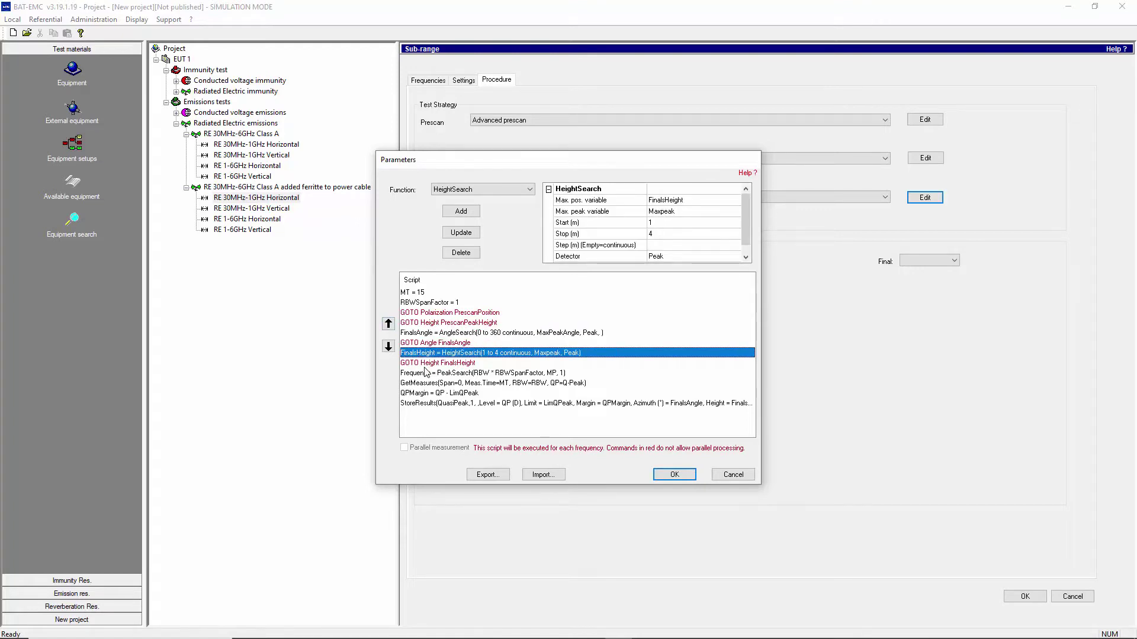
pyautogui.click(425, 373)
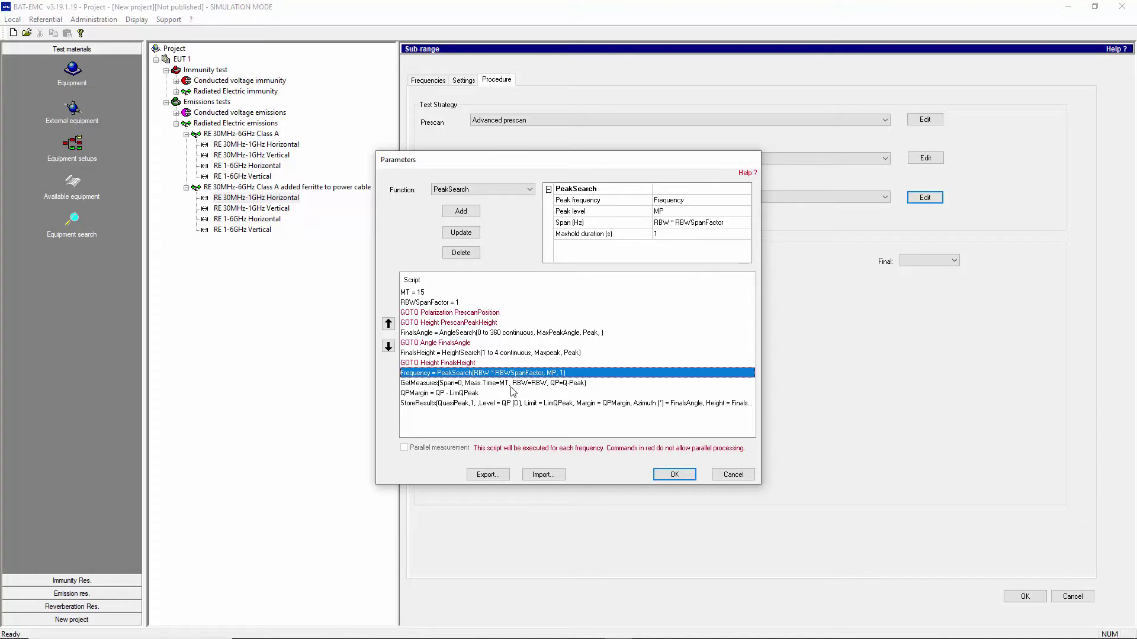
pyautogui.click(498, 384)
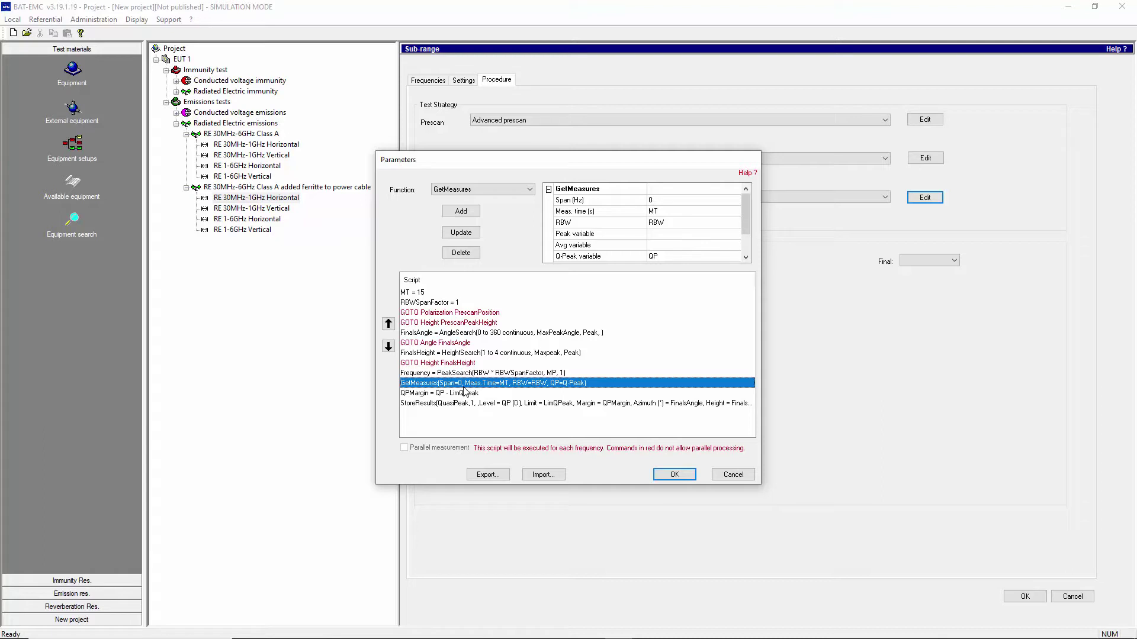
pyautogui.click(408, 292)
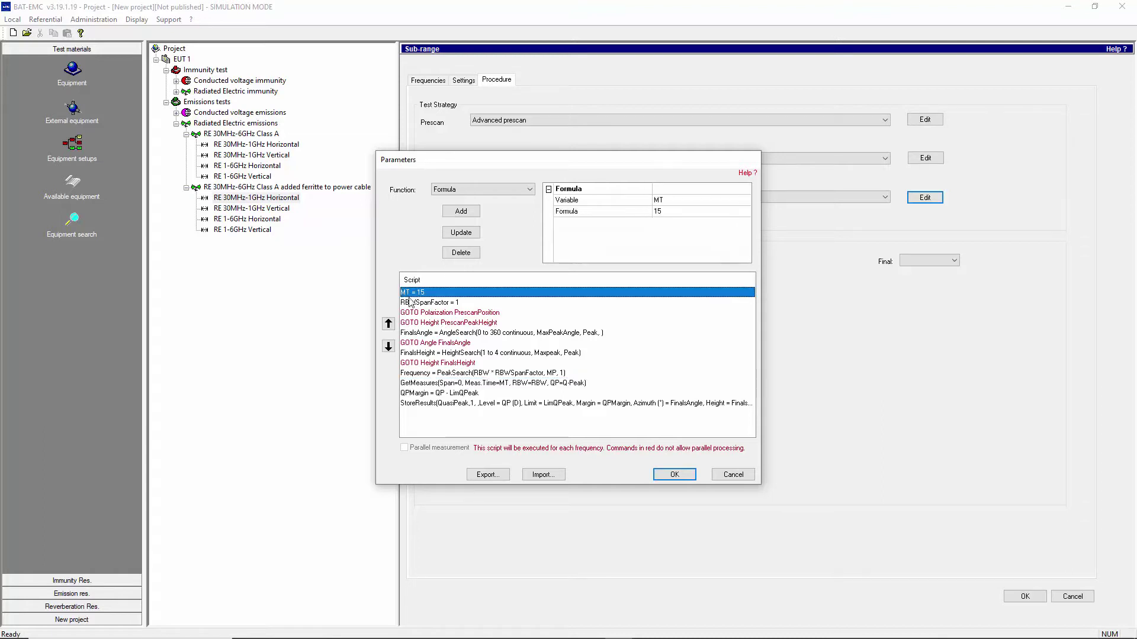
pyautogui.click(425, 394)
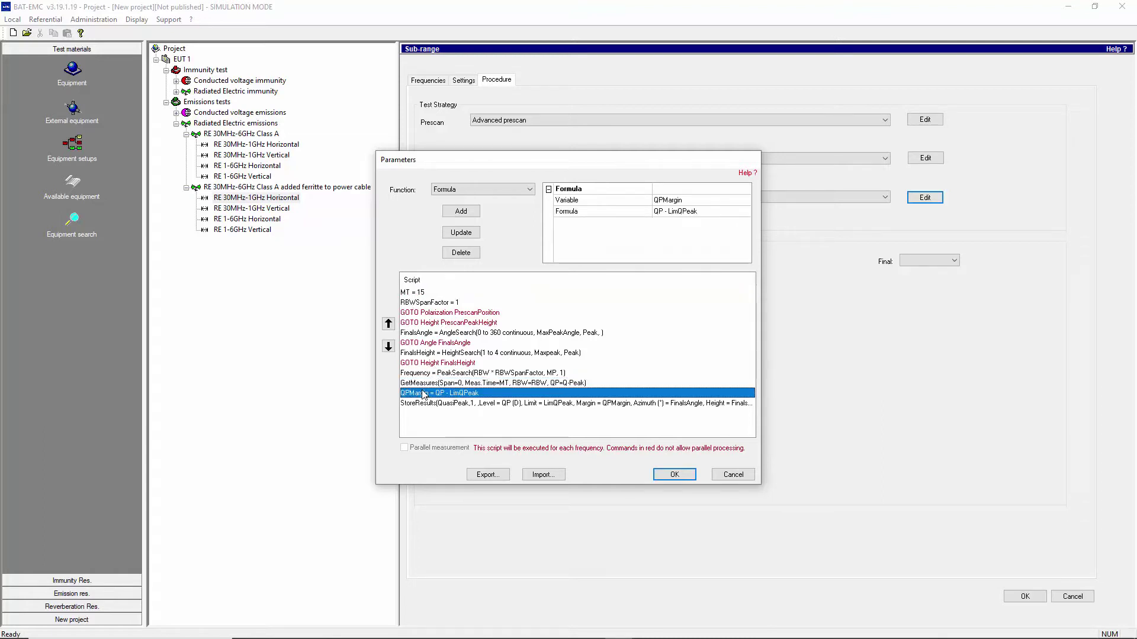
pyautogui.click(424, 404)
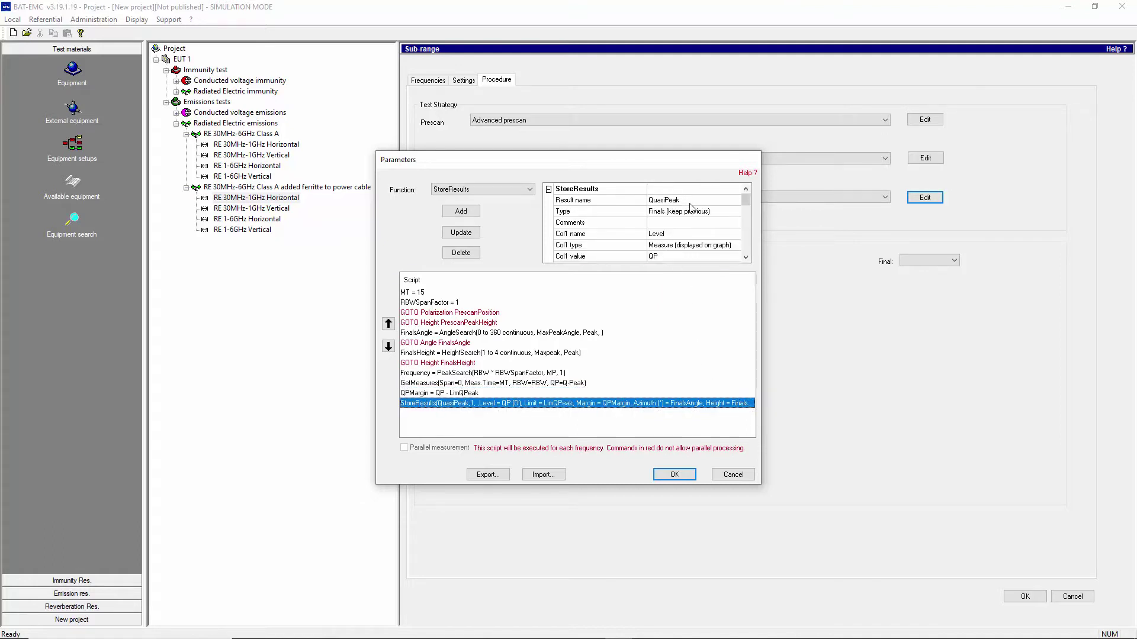
pyautogui.click(733, 474)
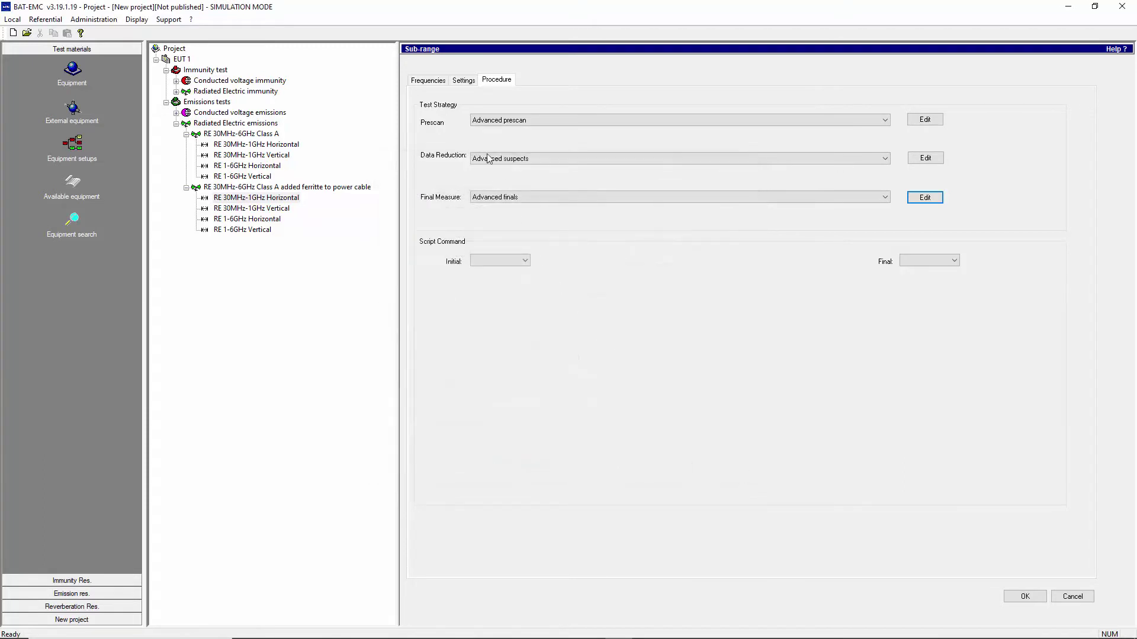
# Review the horizontal sub-range's frequency settings, discard its changes and view the retest's RE 30MHz-1GHz Vertical sub-range
pyautogui.click(437, 82)
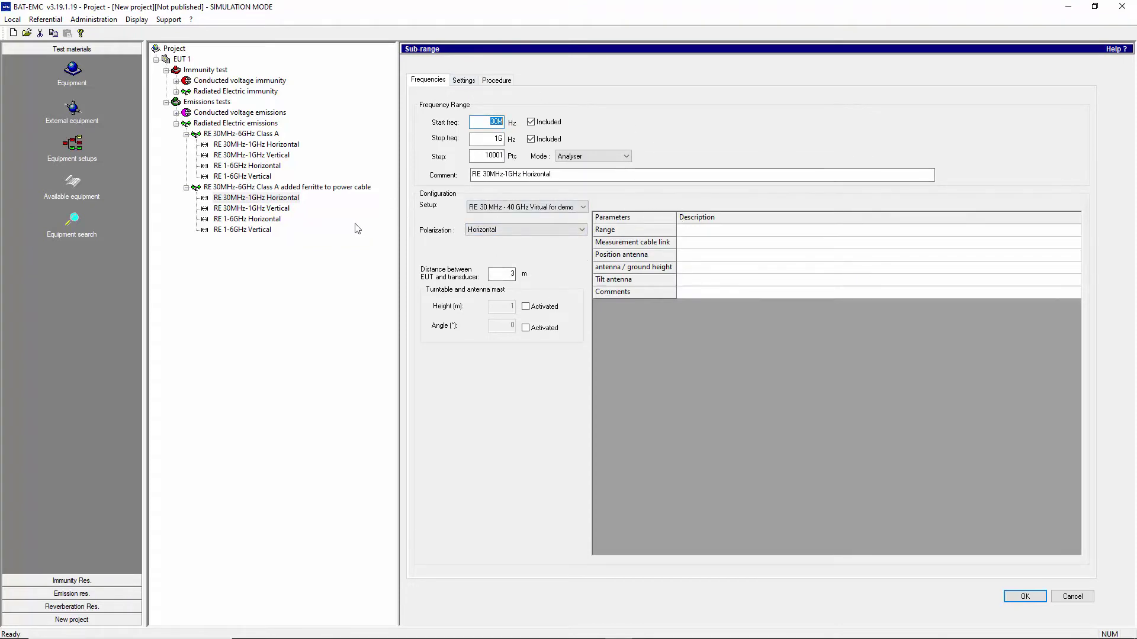
pyautogui.click(249, 209)
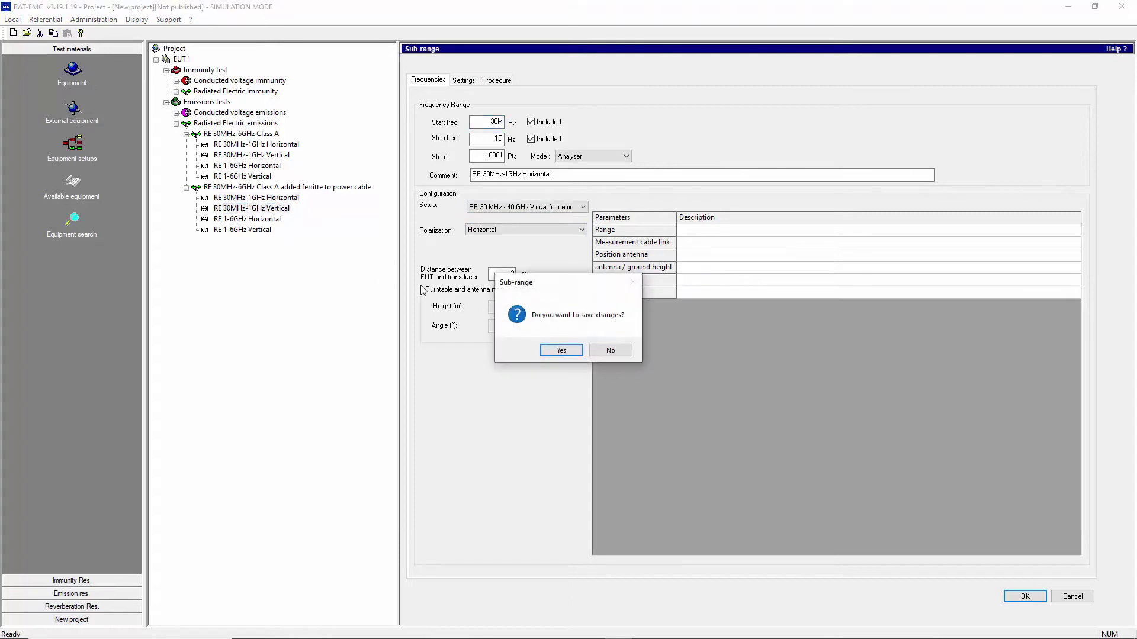
pyautogui.click(610, 349)
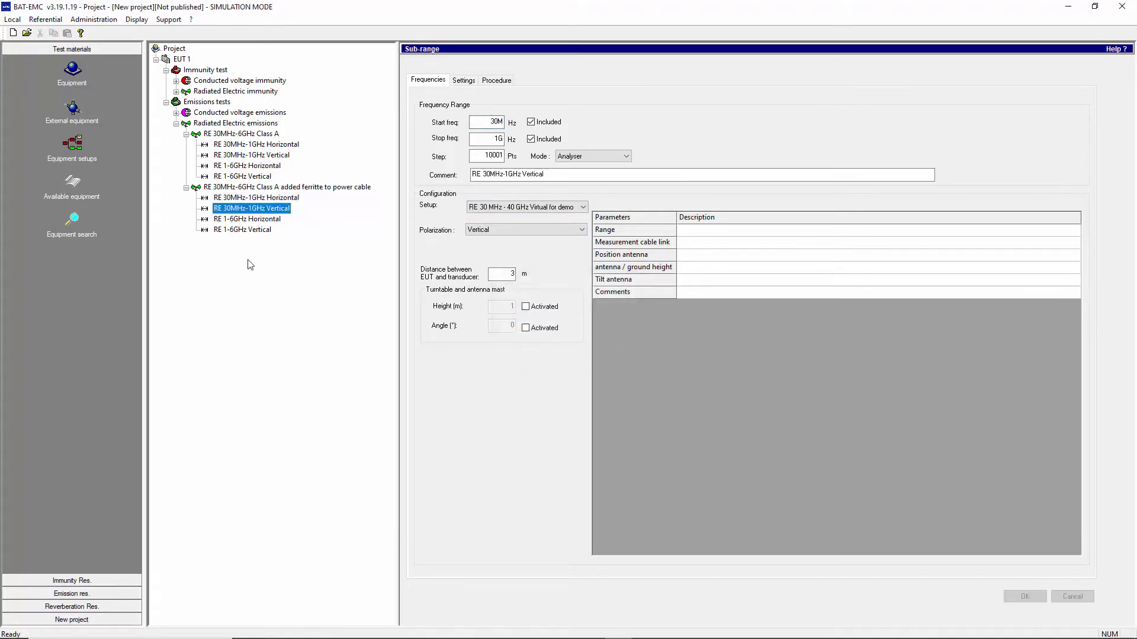
# Examine the advanced finals script of the retest's RE 1-6GHz Horizontal sub-range, and view the RE 1-6GHz Vertical sub-range
pyautogui.click(244, 219)
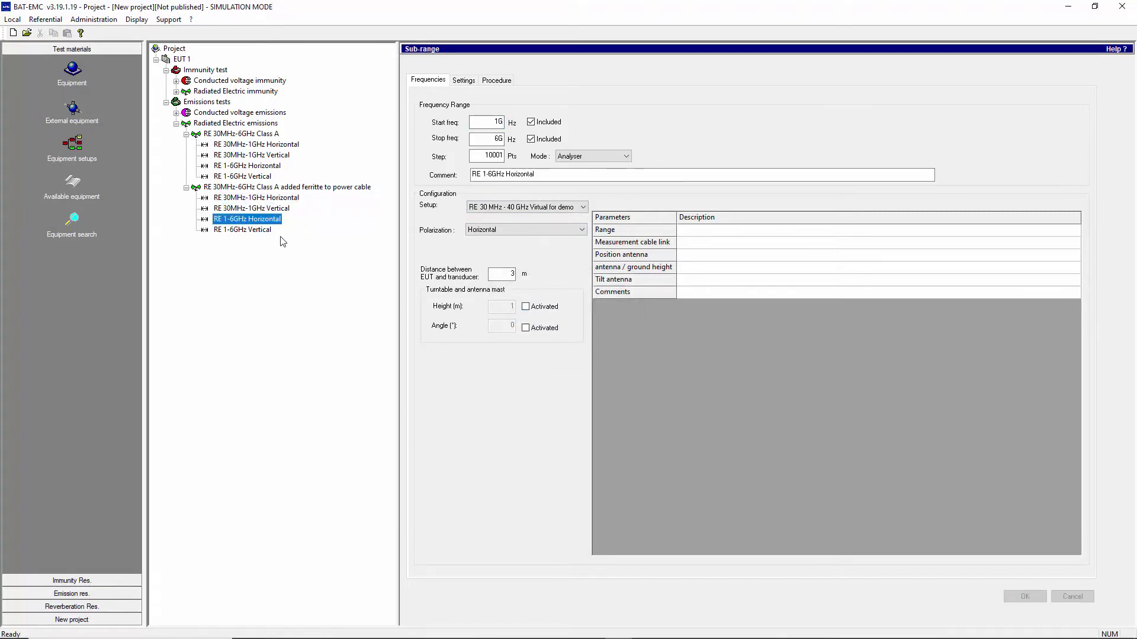
pyautogui.click(497, 80)
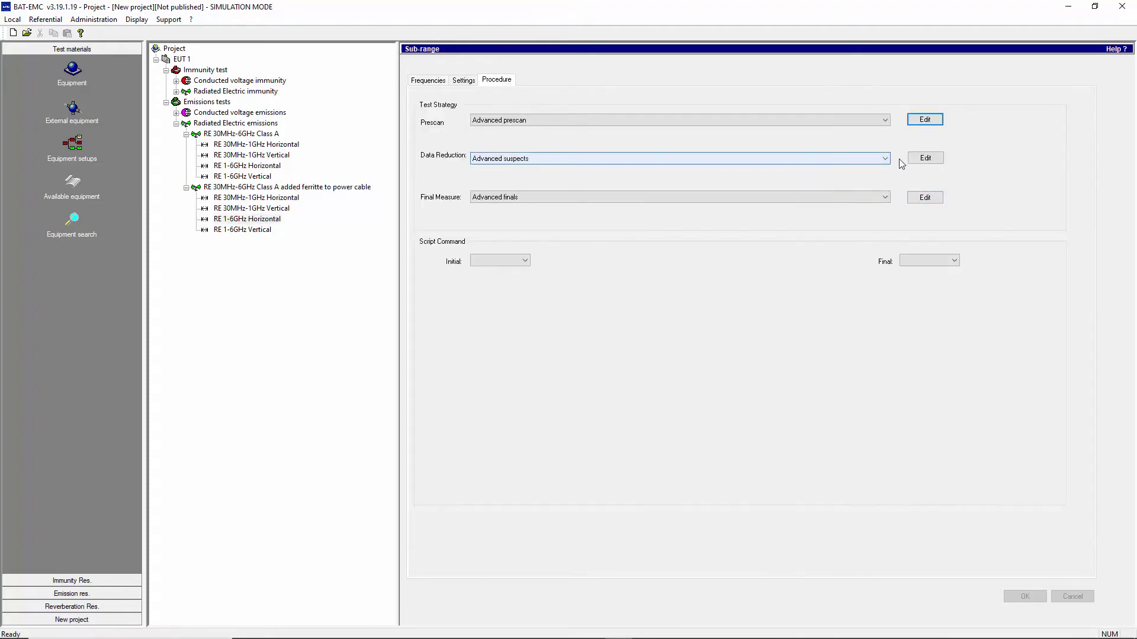
pyautogui.click(924, 197)
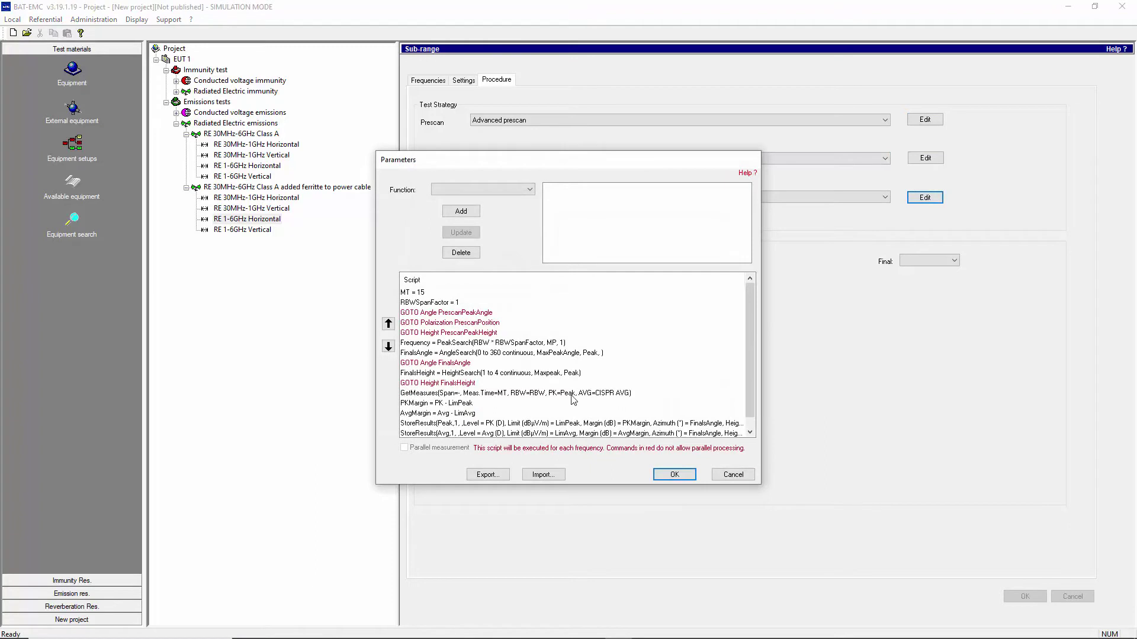
pyautogui.scroll(-1, 538, 402)
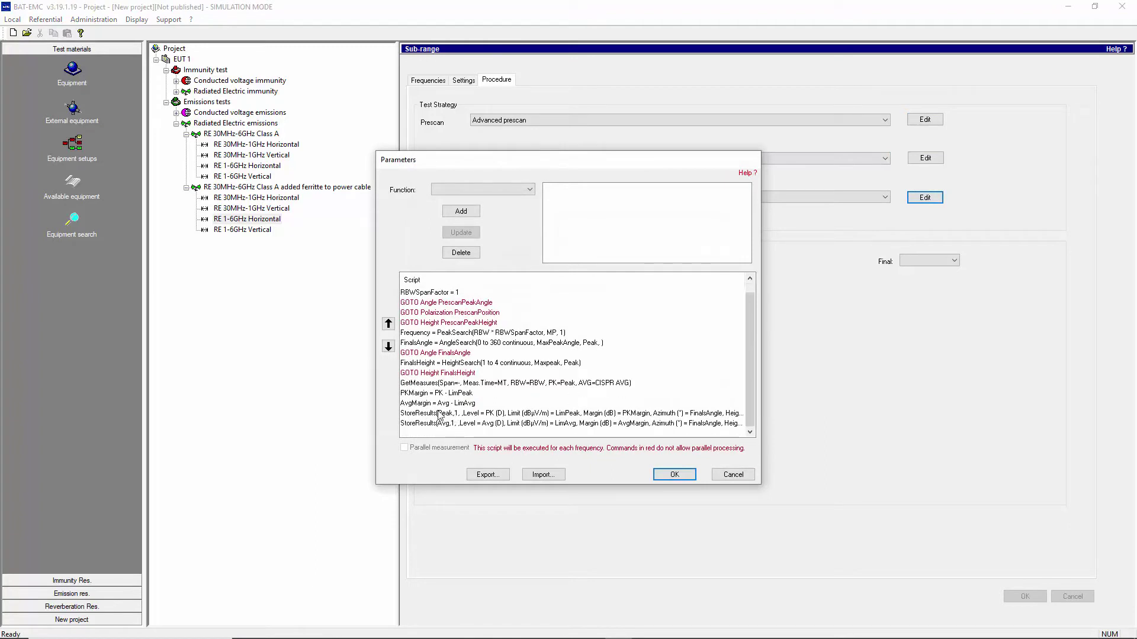
pyautogui.click(733, 475)
pyautogui.click(232, 230)
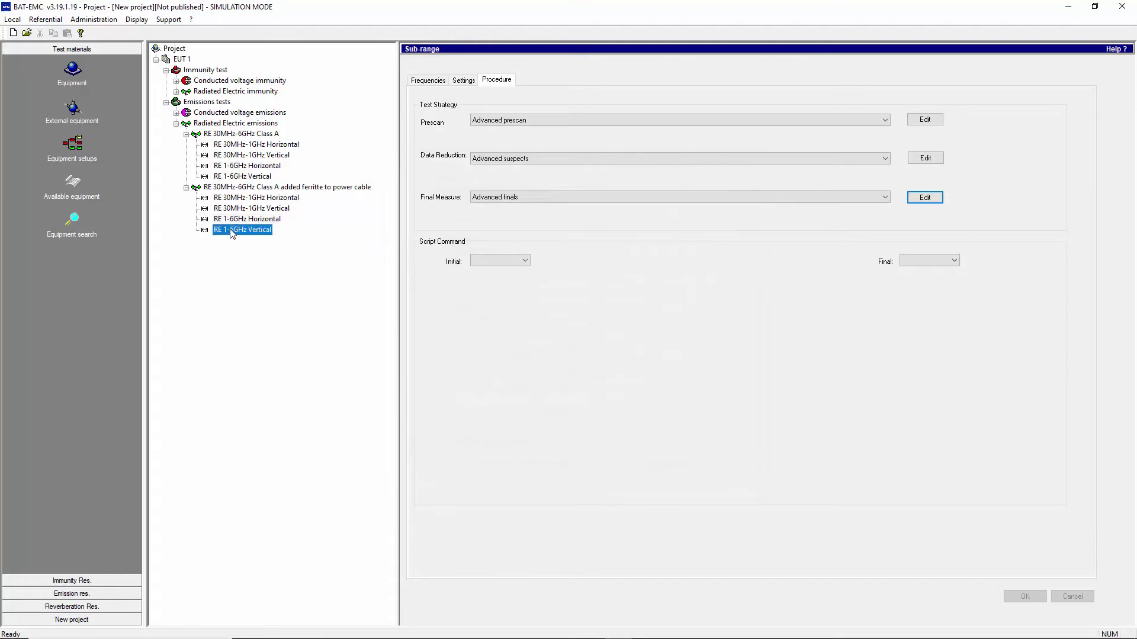
# Execute the RE 30MHz-6GHz Class A test with the added ferrite, staying in simulation
pyautogui.click(231, 188)
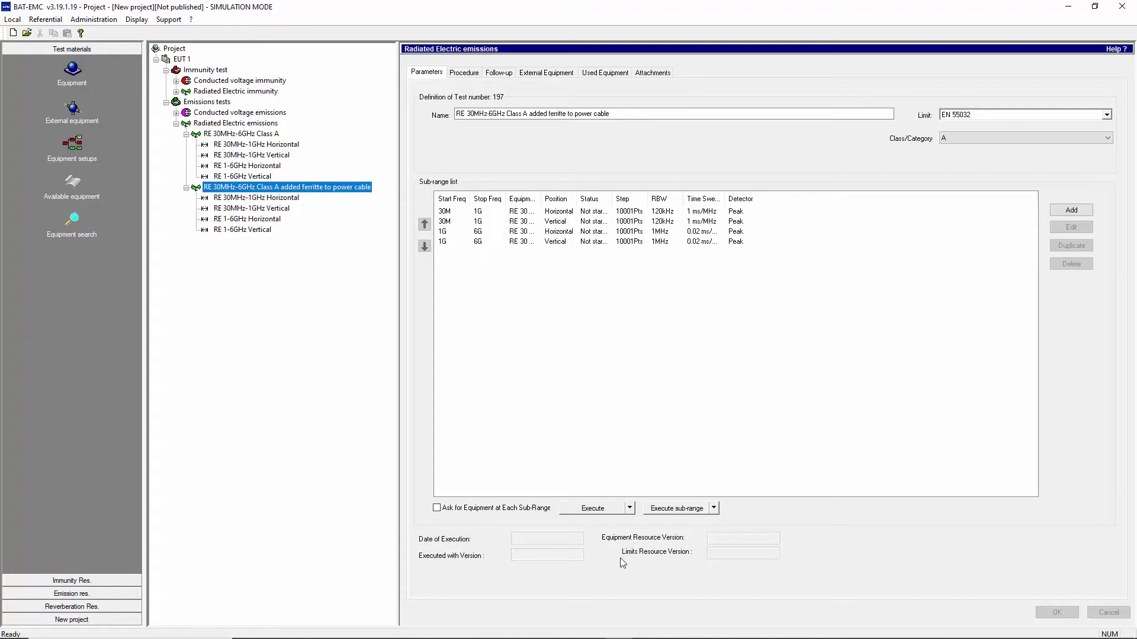
pyautogui.click(594, 513)
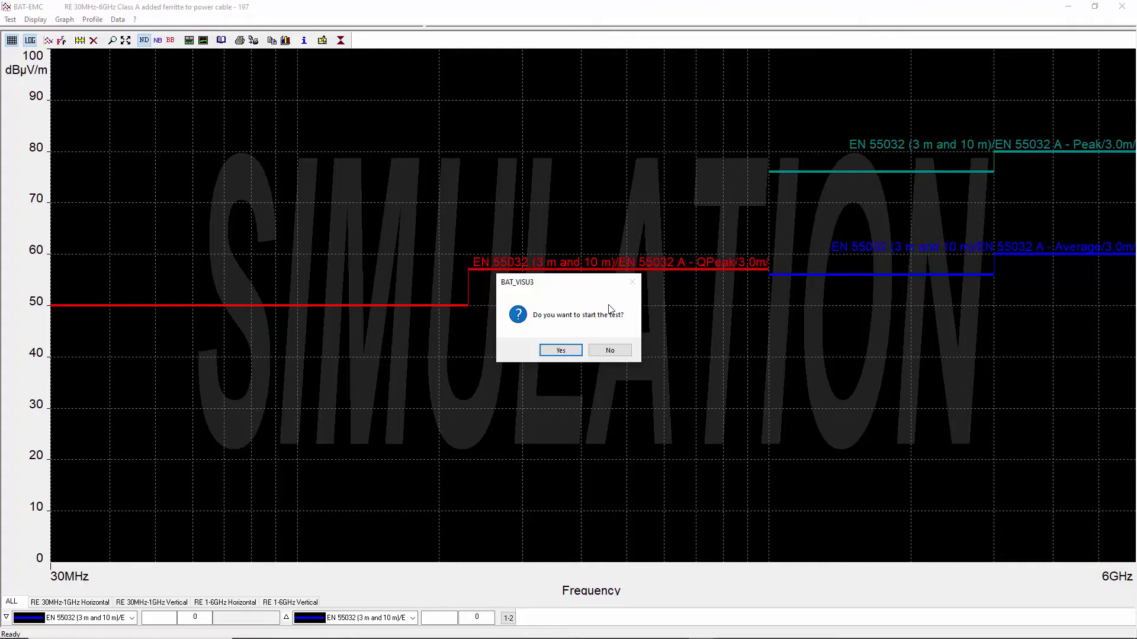
pyautogui.click(561, 351)
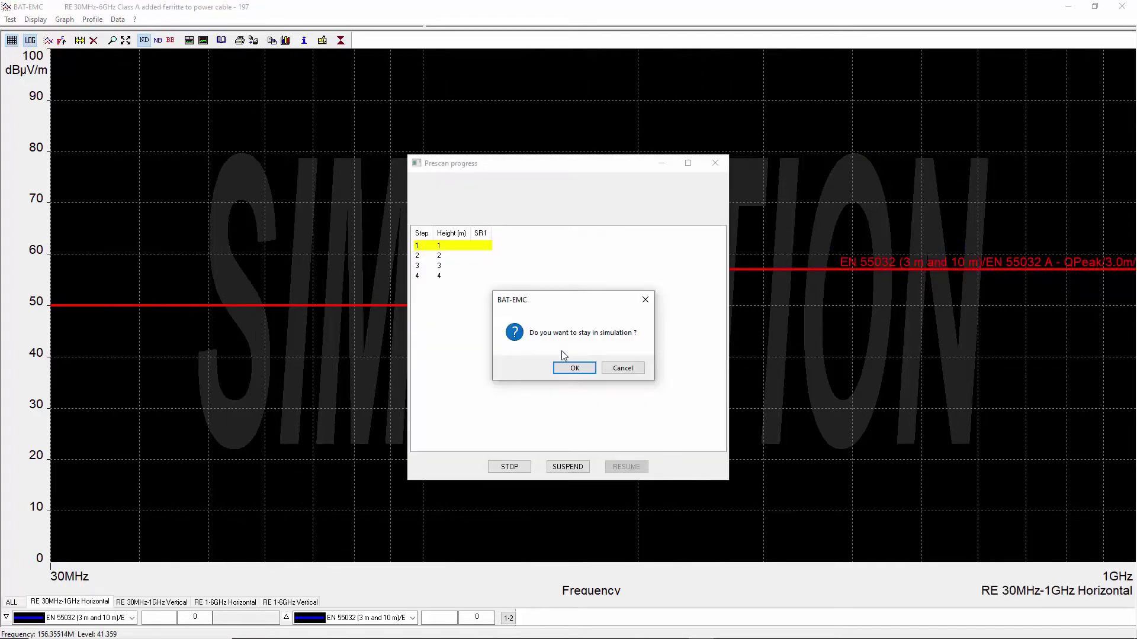
pyautogui.click(577, 369)
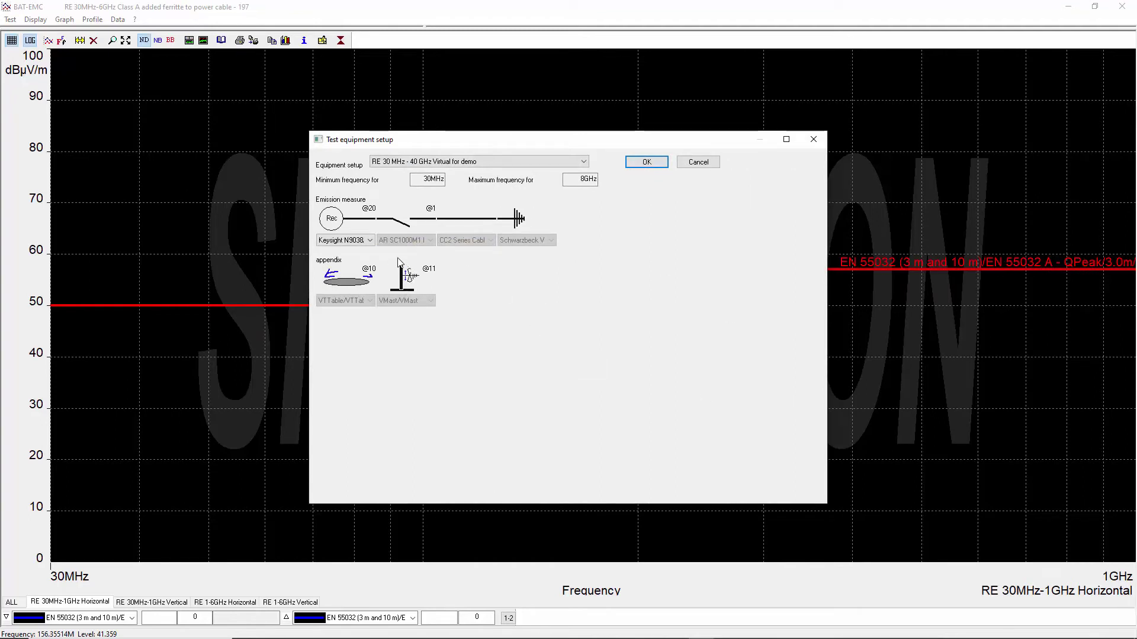
# Select the Keysight N9038A-544 MXE as the receiver and accept the test equipment setup
pyautogui.click(361, 241)
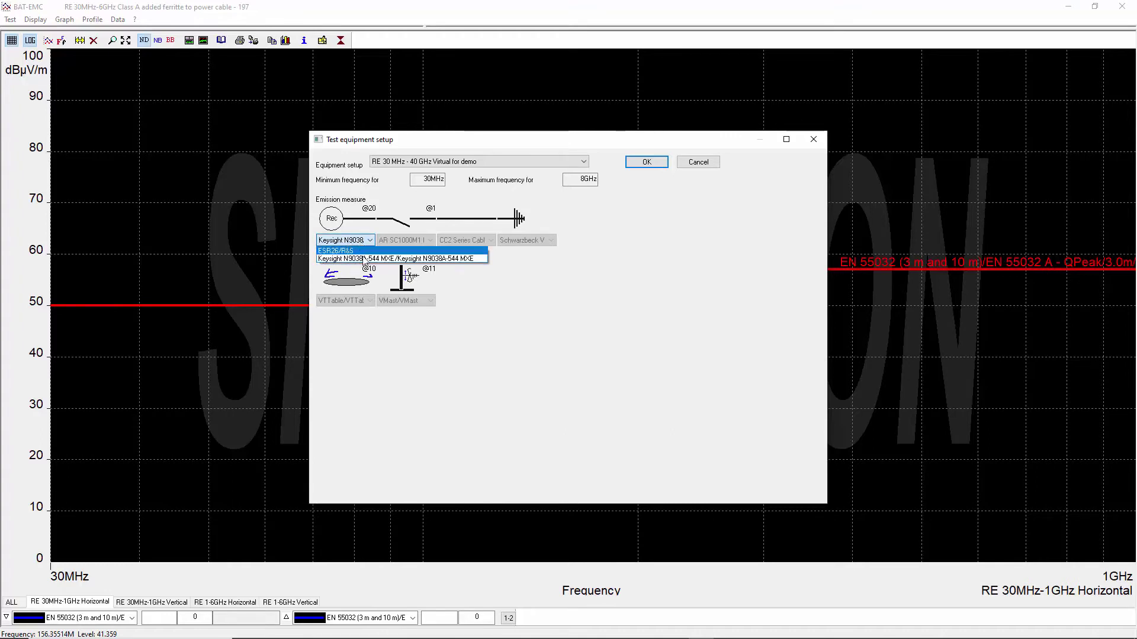
pyautogui.click(368, 260)
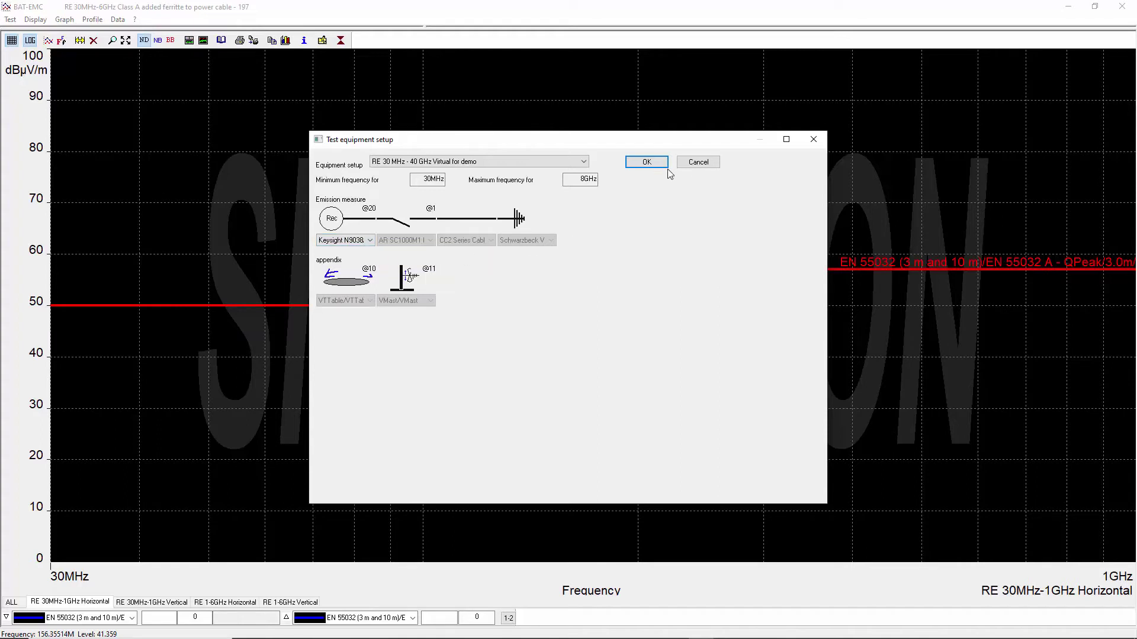
pyautogui.click(650, 162)
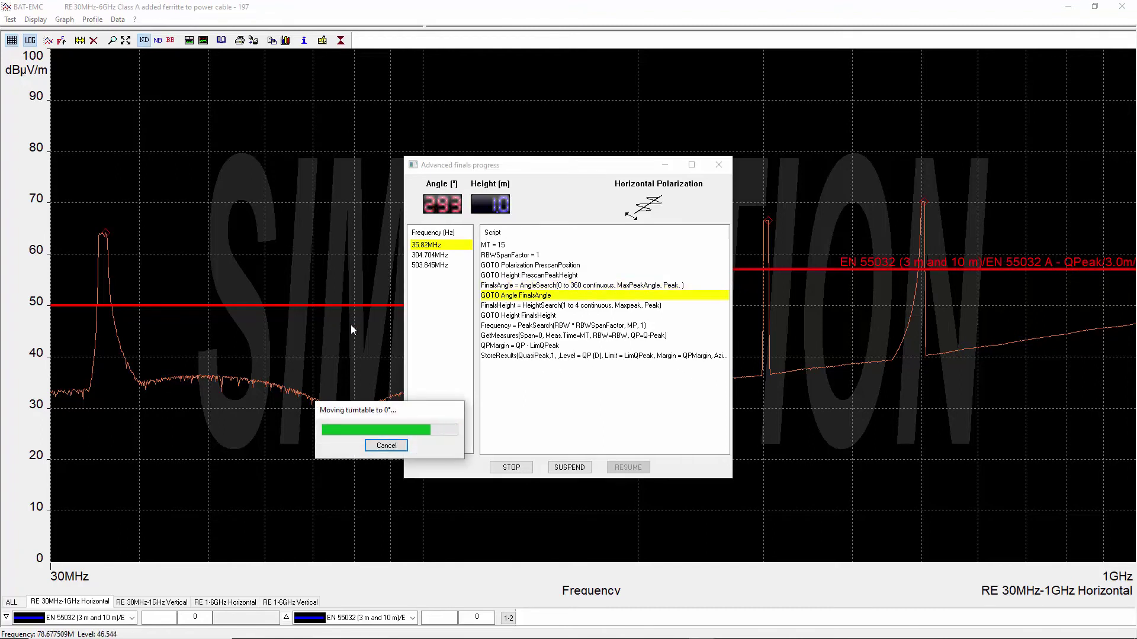
# Cancel the turntable movement, stop the vertical 30MHz-1GHz prescan and exit the test without ending it
pyautogui.click(388, 446)
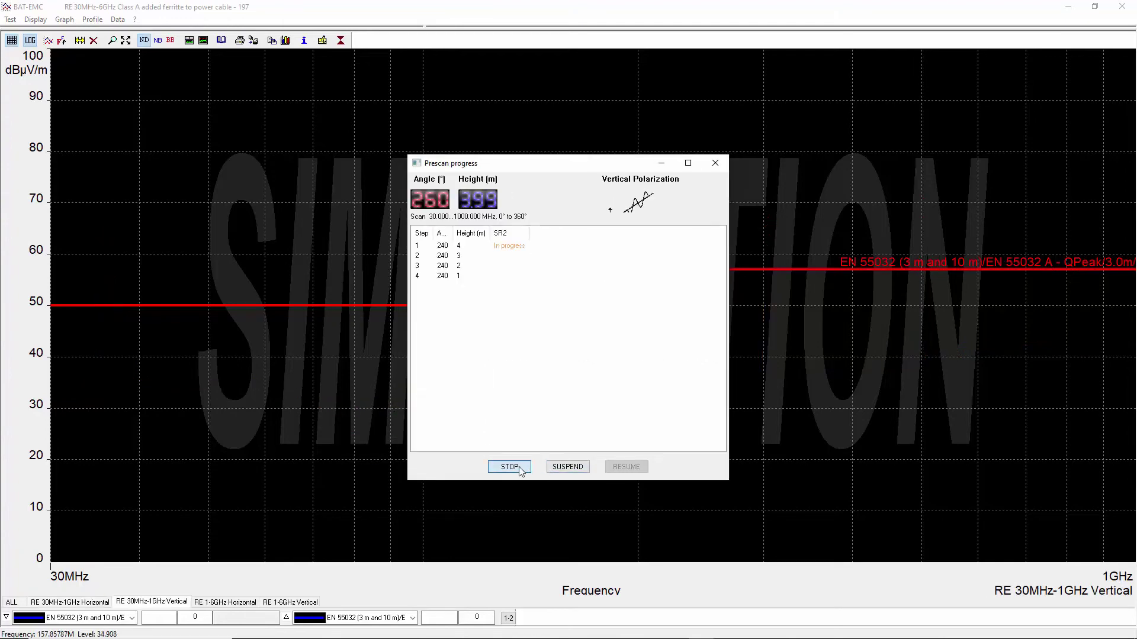
pyautogui.click(519, 468)
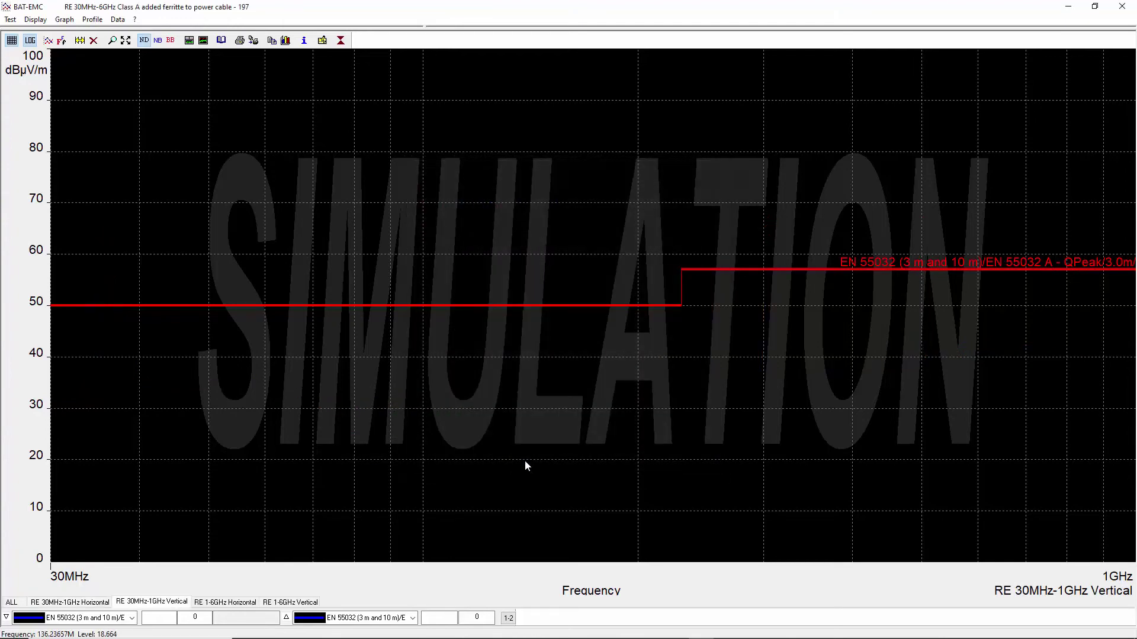
pyautogui.click(1123, 8)
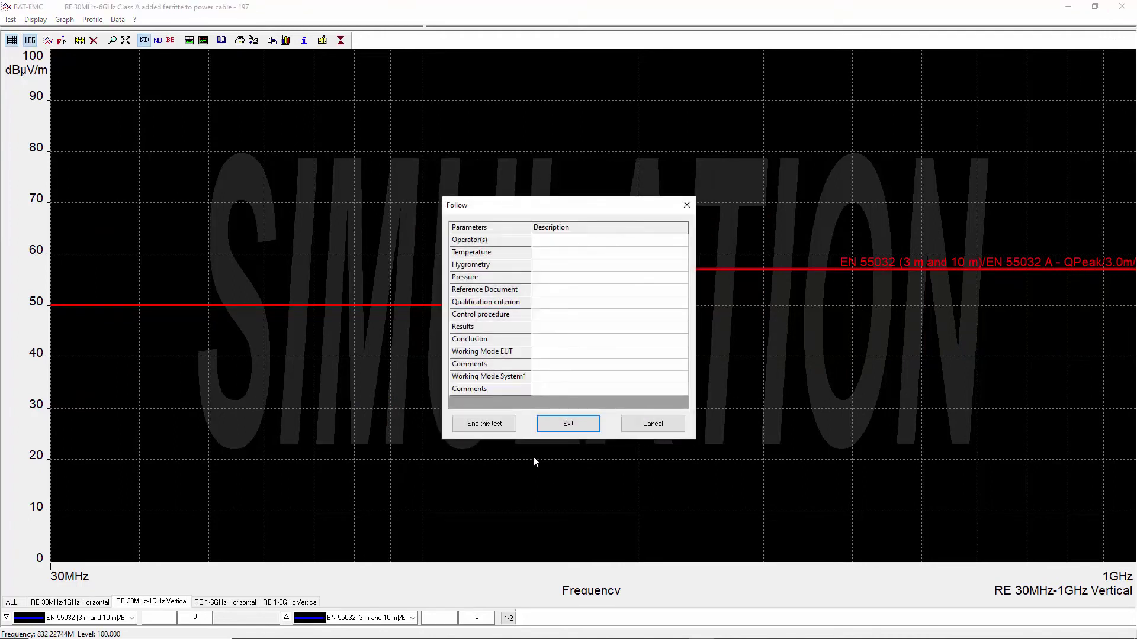
pyautogui.click(566, 425)
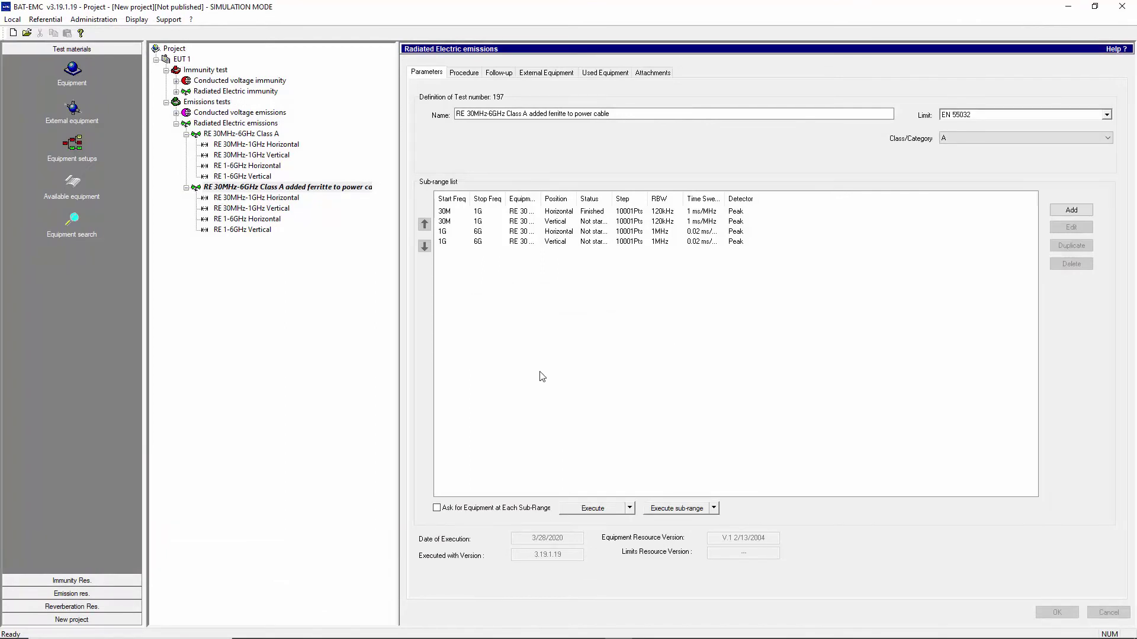
# Visualize the original RE 30MHz-6GHz Class A test and display its suspect and final results tables with the graph
pyautogui.click(251, 136)
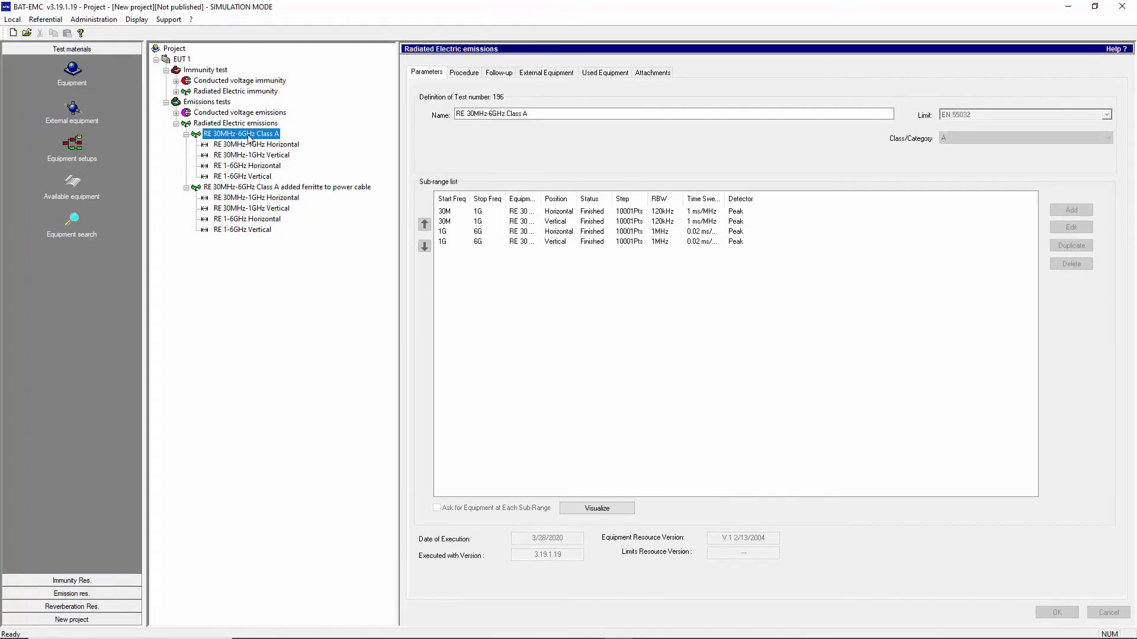
pyautogui.click(577, 509)
pyautogui.click(577, 509)
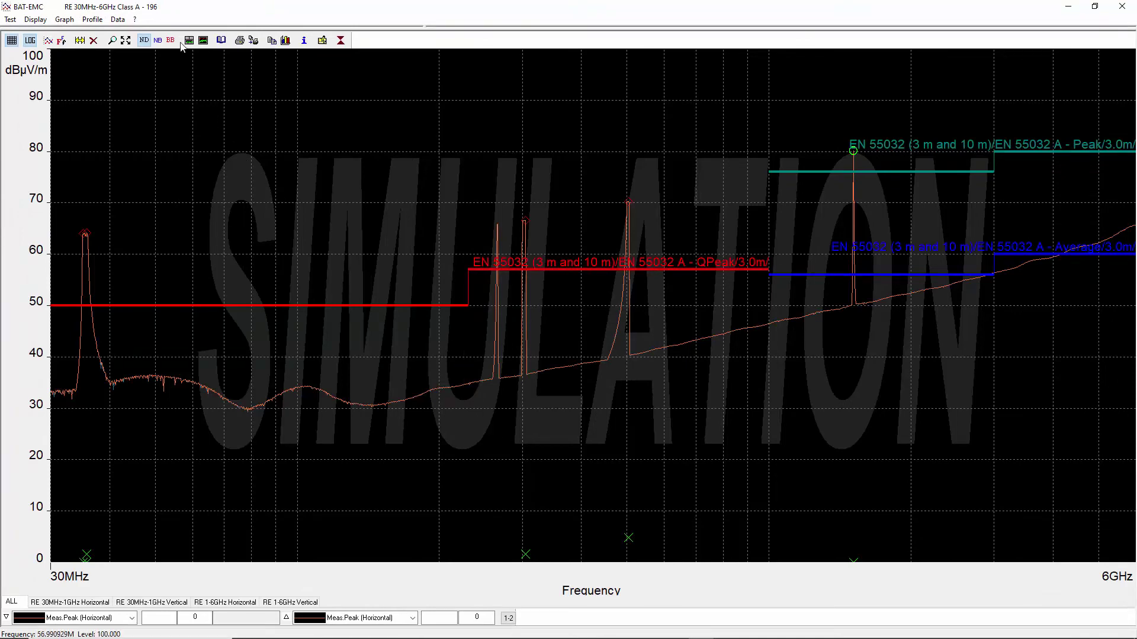
pyautogui.click(189, 43)
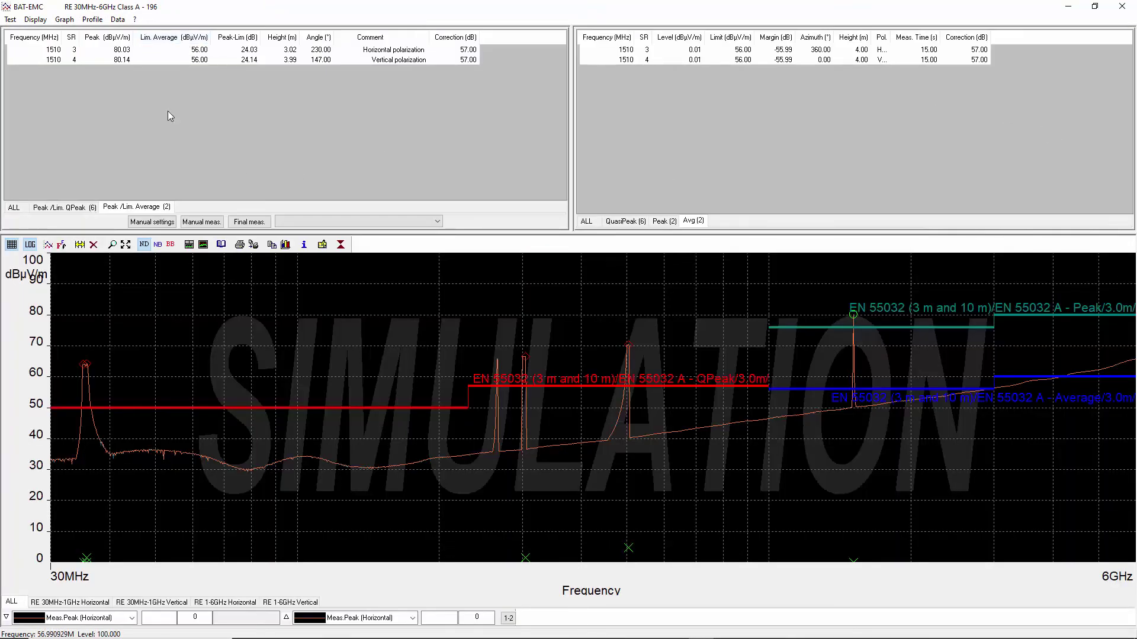
# Switch the results display to the graph alone and back to the three views
pyautogui.click(35, 19)
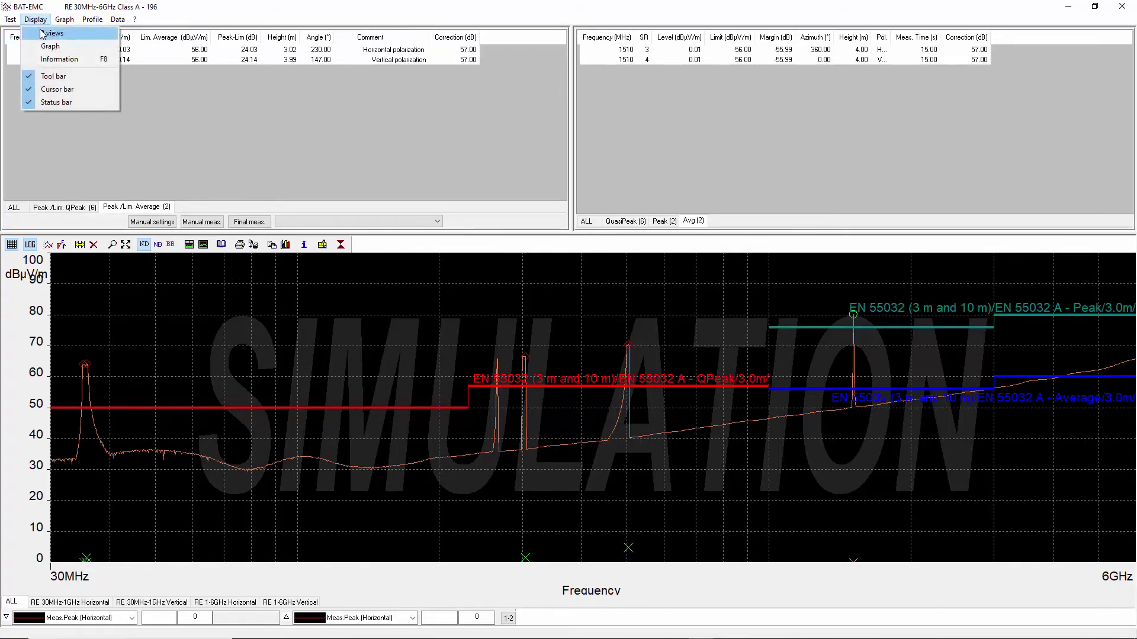
pyautogui.click(42, 34)
pyautogui.click(36, 21)
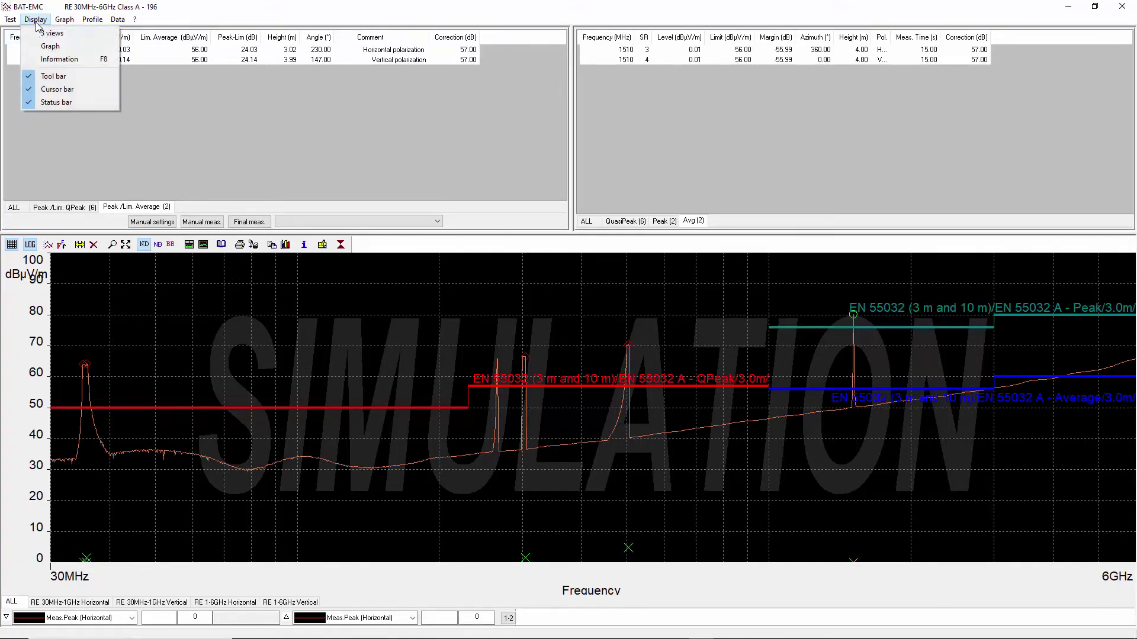
pyautogui.click(48, 46)
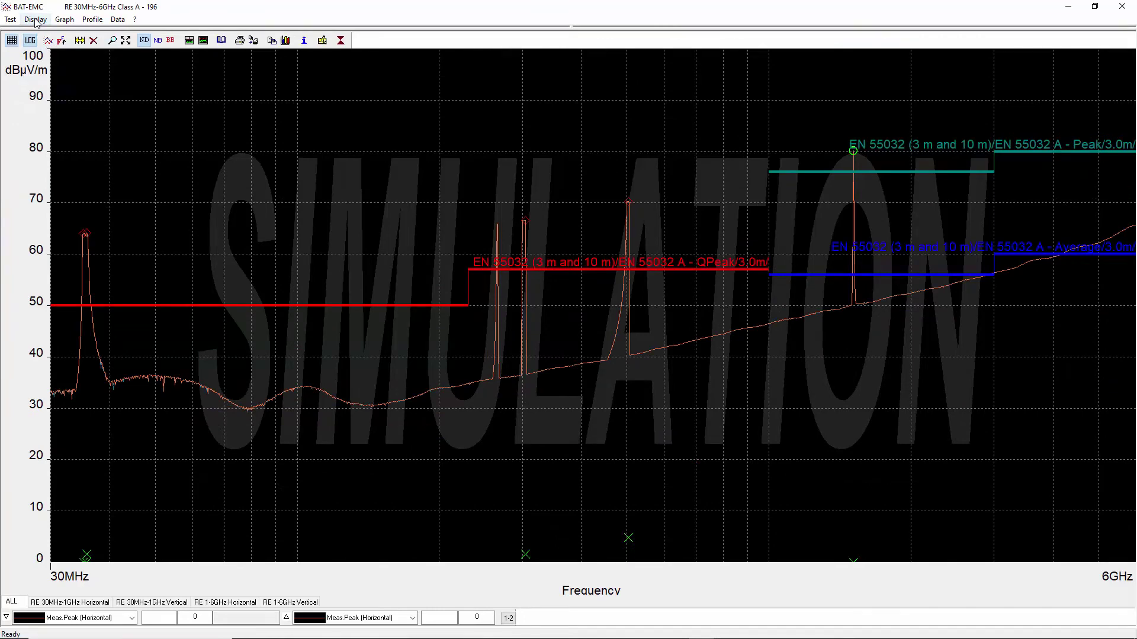
pyautogui.click(35, 19)
pyautogui.click(42, 34)
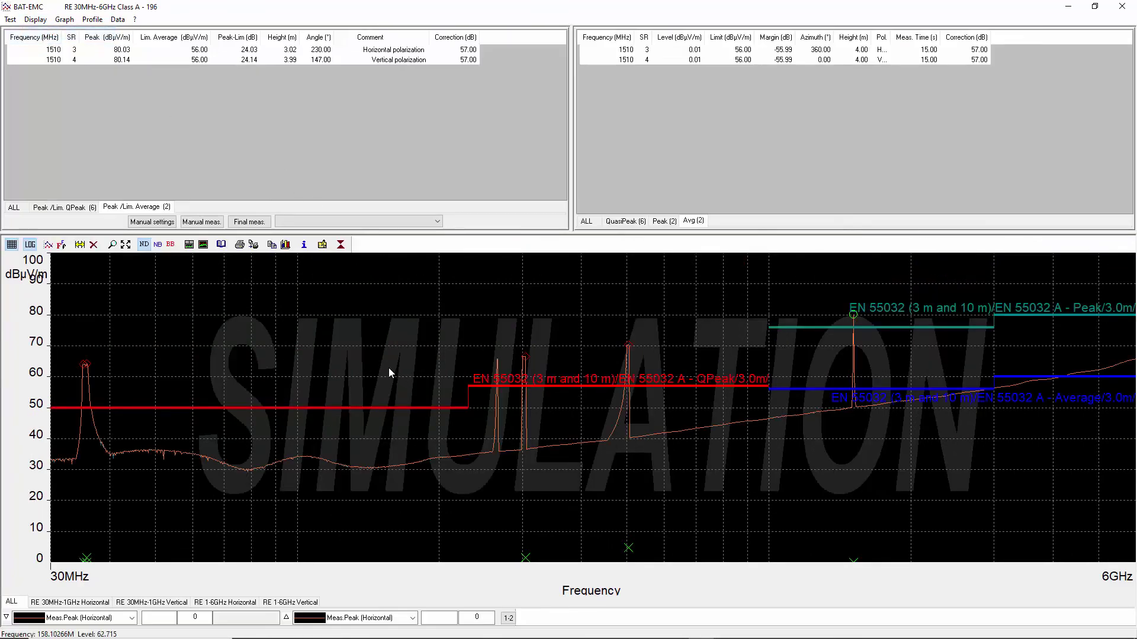
# Review the suspects list in full, by Peak/Lim. QPeak and by Peak/Lim. Average
pyautogui.click(18, 207)
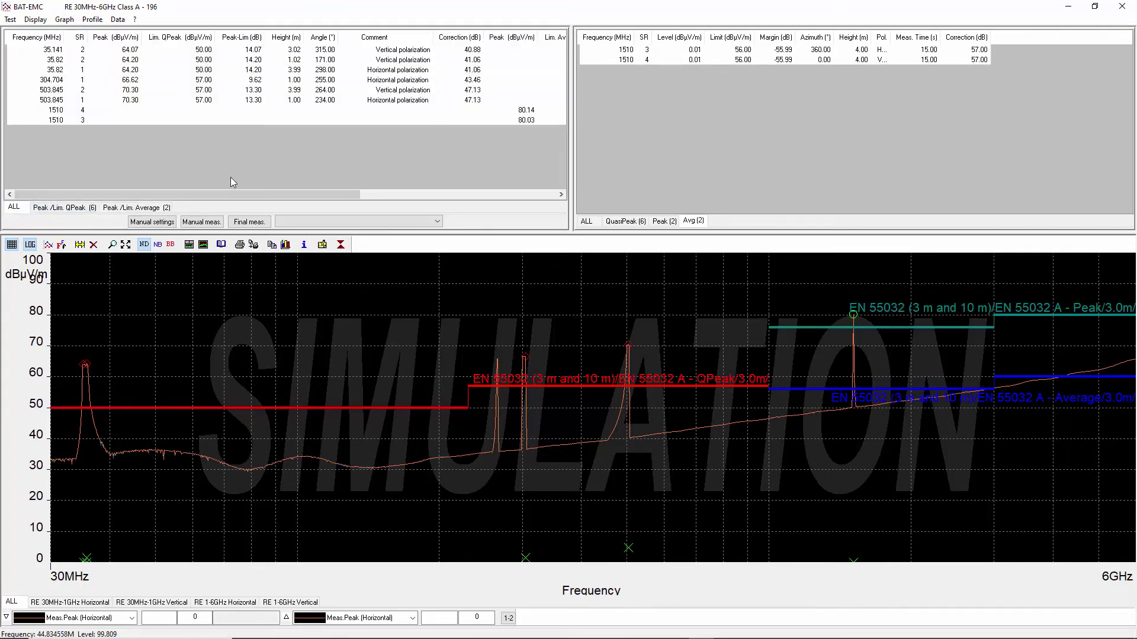
pyautogui.click(79, 212)
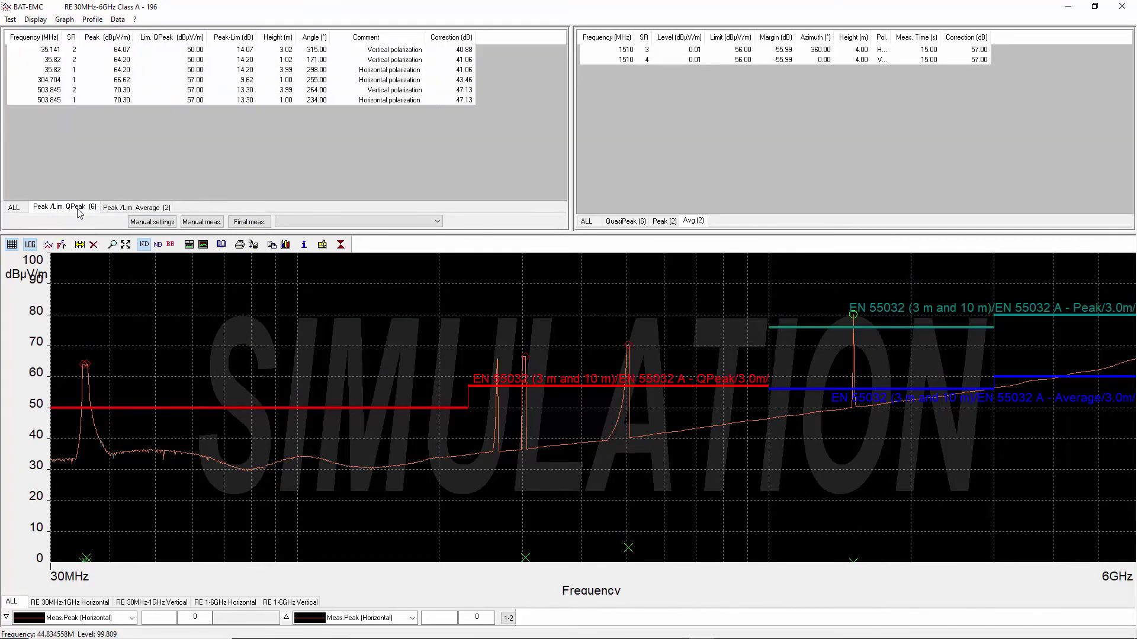
pyautogui.click(120, 210)
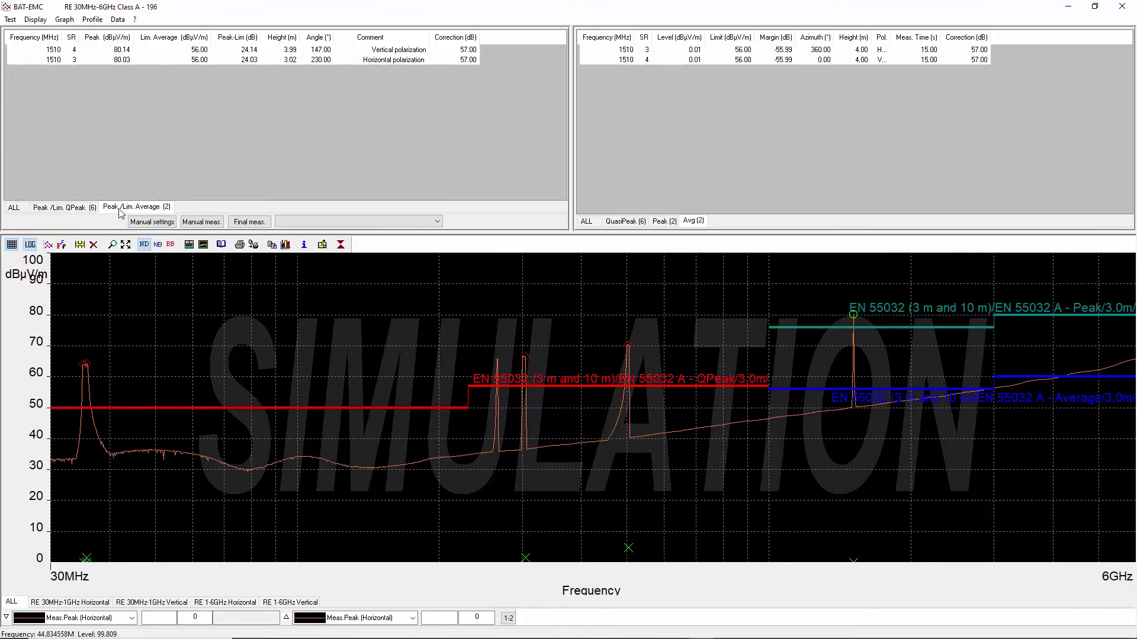
# Review the final measurements in full and by QuasiPeak, Peak and Avg detector
pyautogui.click(582, 225)
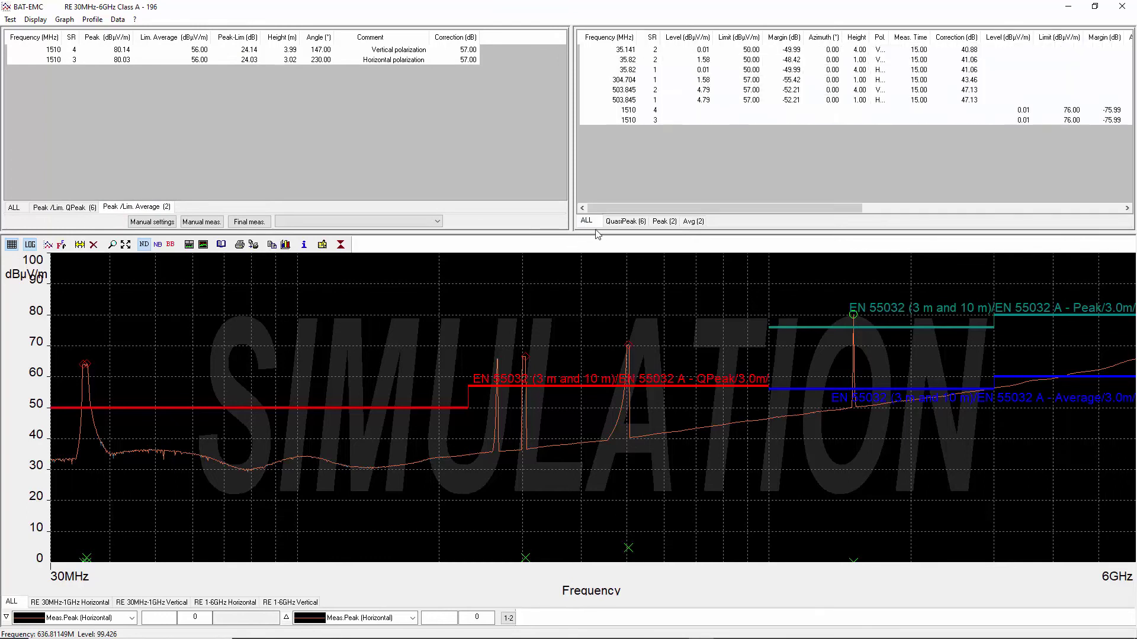
pyautogui.click(616, 224)
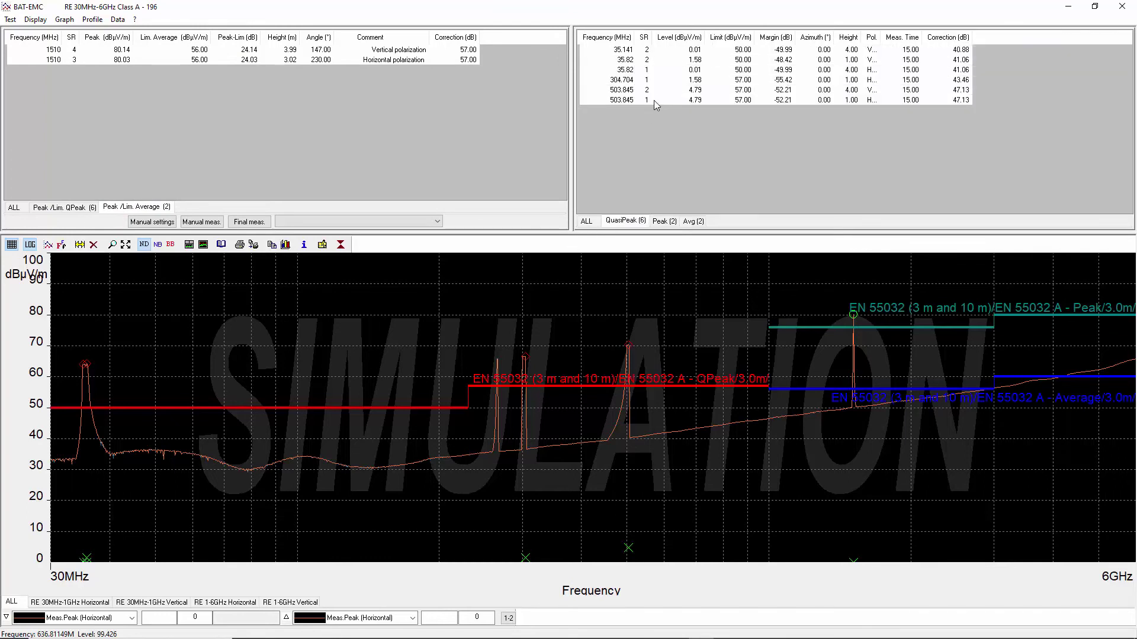
pyautogui.click(664, 222)
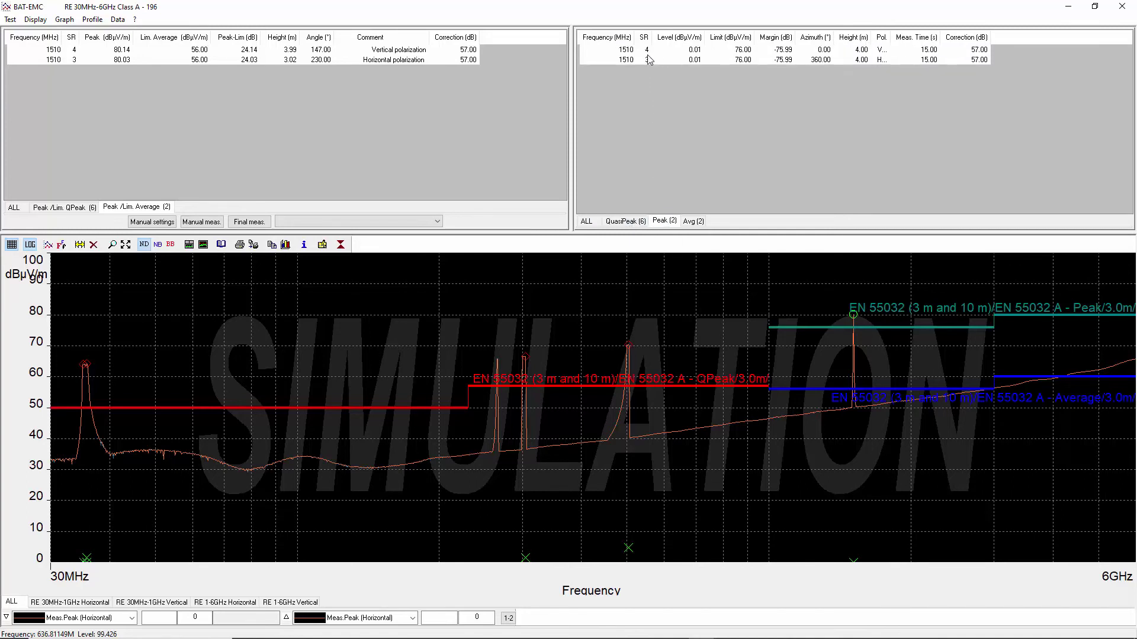
pyautogui.click(692, 222)
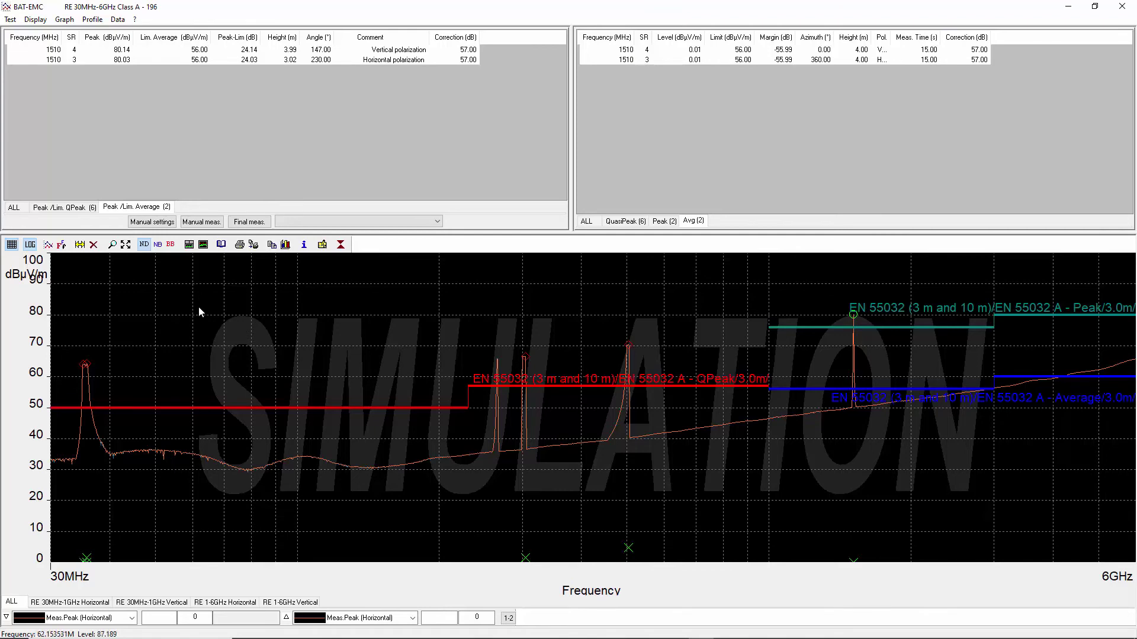
# Open the graph options and check the curve styles of the horizontal and vertical Meas.Peak prescans
pyautogui.click(49, 244)
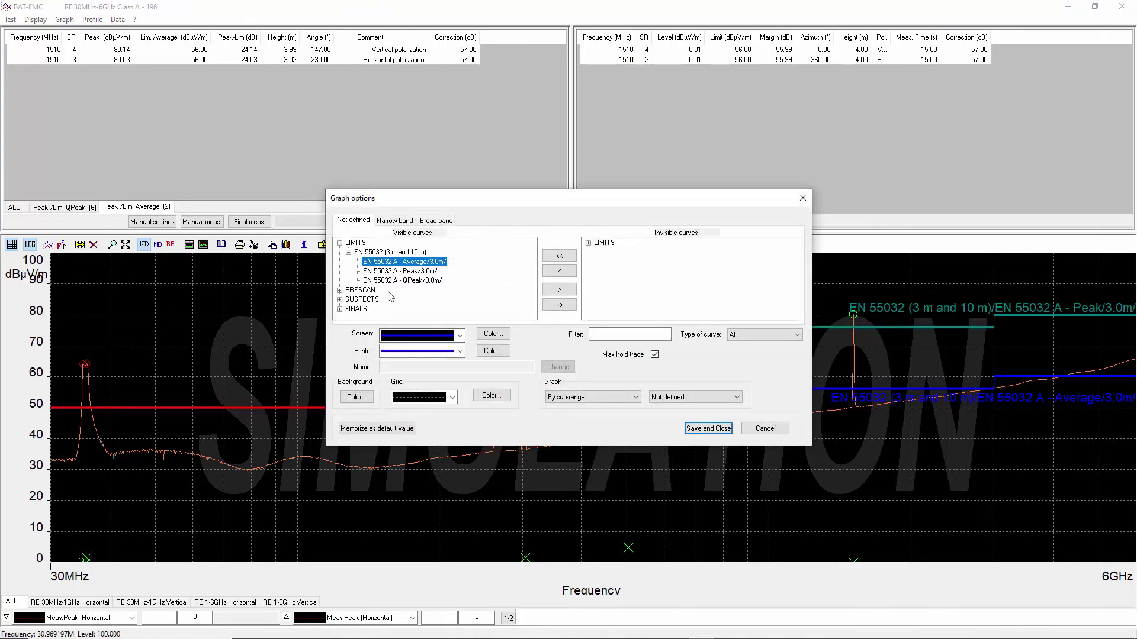
pyautogui.click(340, 290)
pyautogui.click(360, 300)
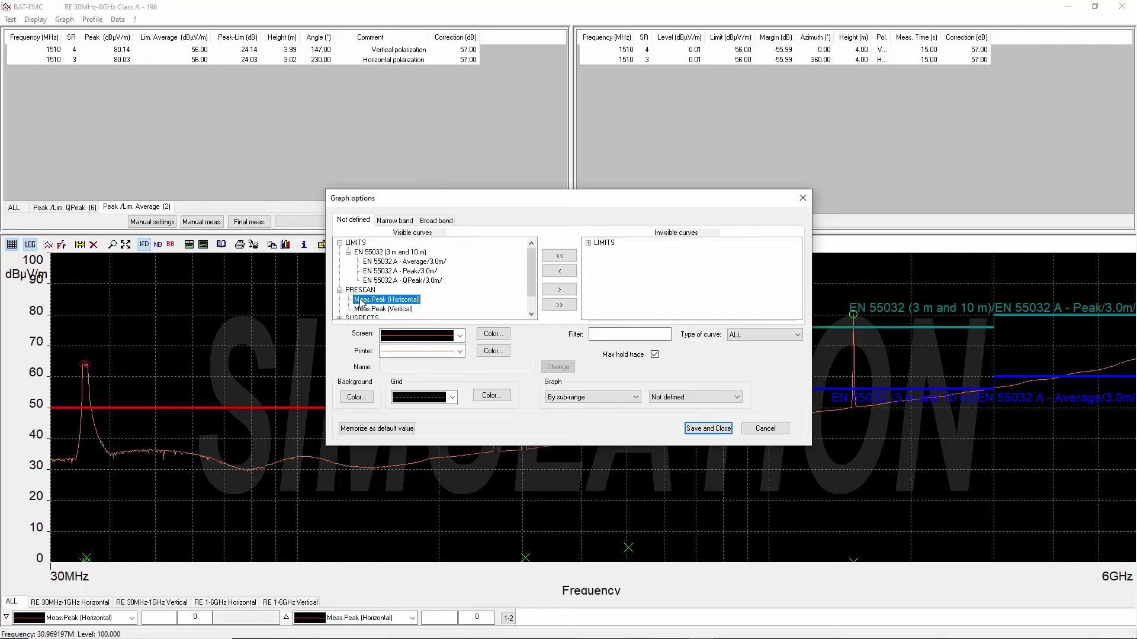
pyautogui.click(371, 310)
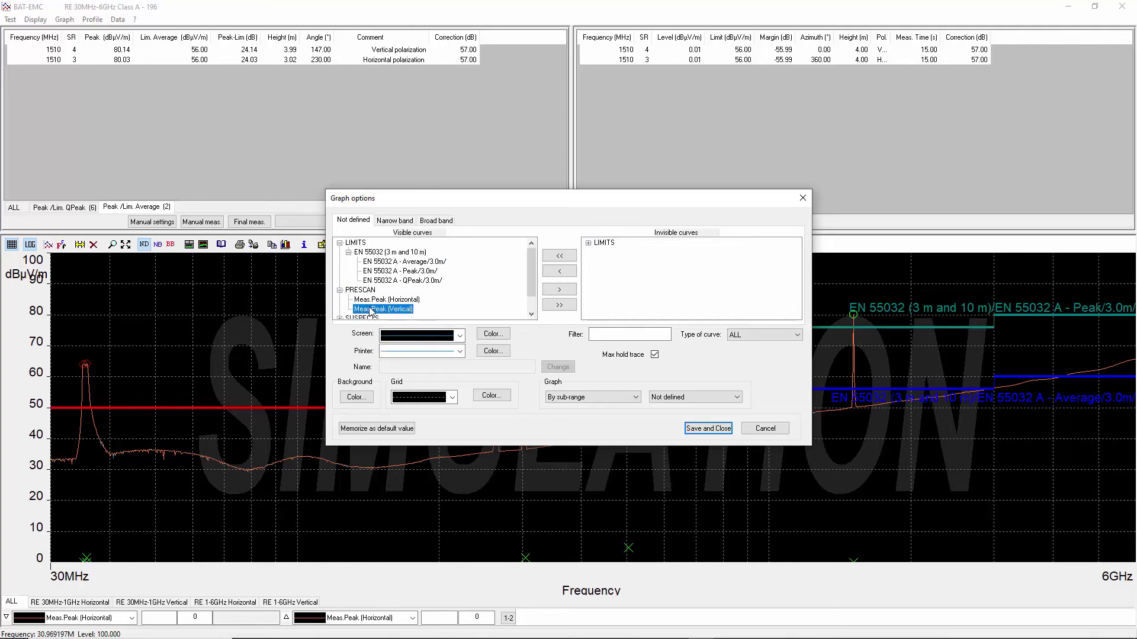
# Check the marker styles of the Peak/Lim. Average suspects and the horizontal Peak/Lim. QPeak suspects
pyautogui.moveTo(532, 273); pyautogui.dragTo(532, 289)
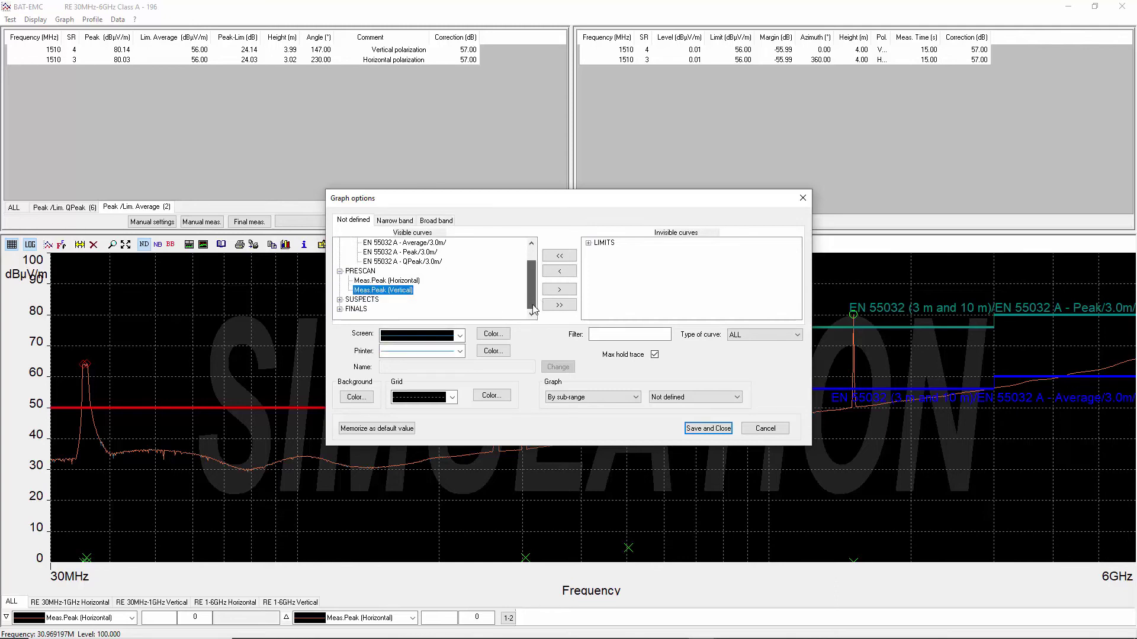
pyautogui.click(340, 299)
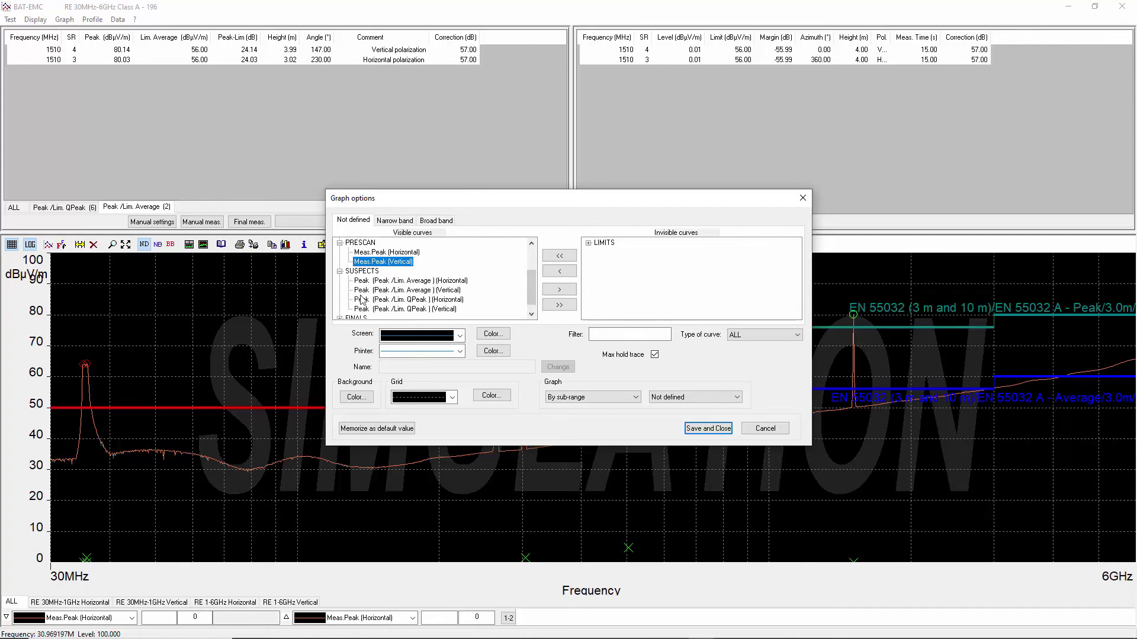
pyautogui.click(375, 282)
pyautogui.click(379, 292)
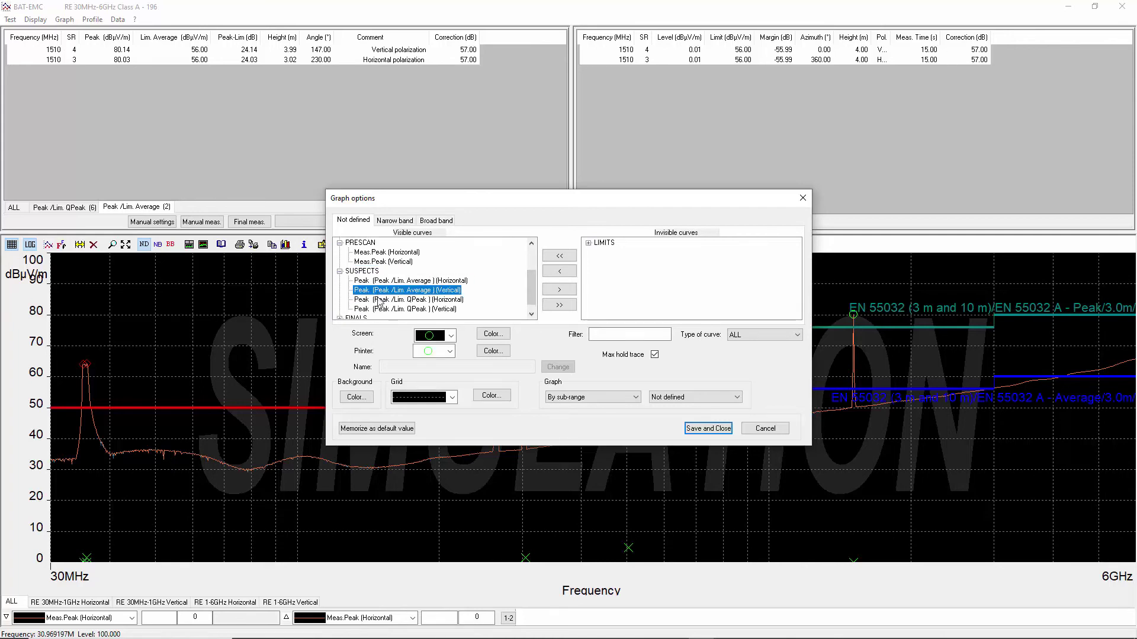
pyautogui.click(378, 300)
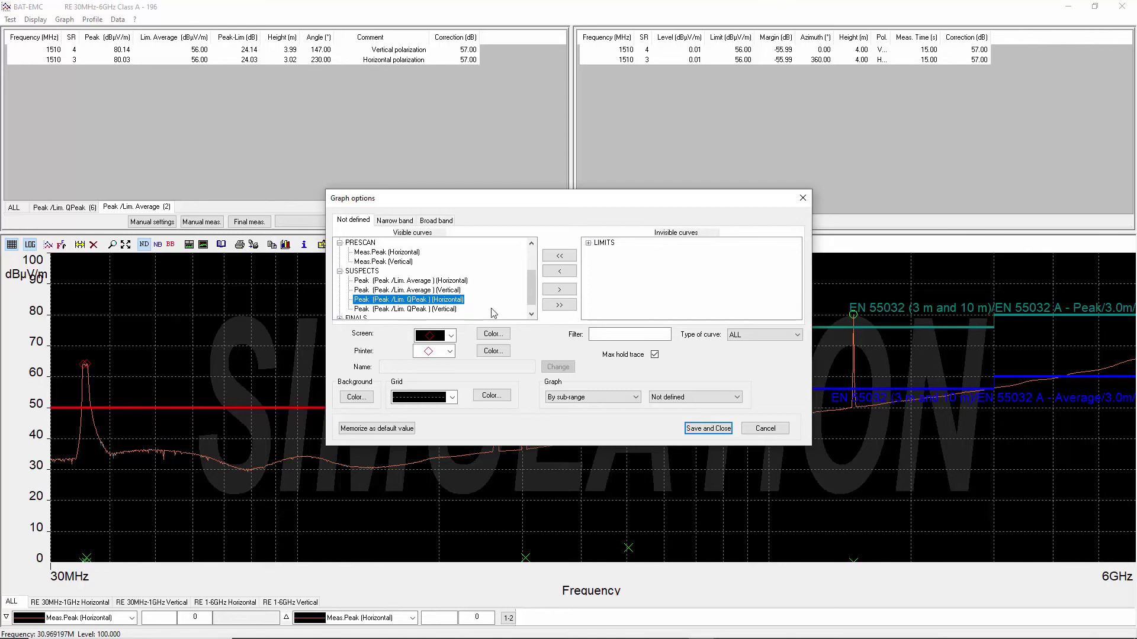
# Check the marker style of the vertical Level (Peak) finals, cancel the graph options and close the test results
pyautogui.scroll(-1, 535, 307)
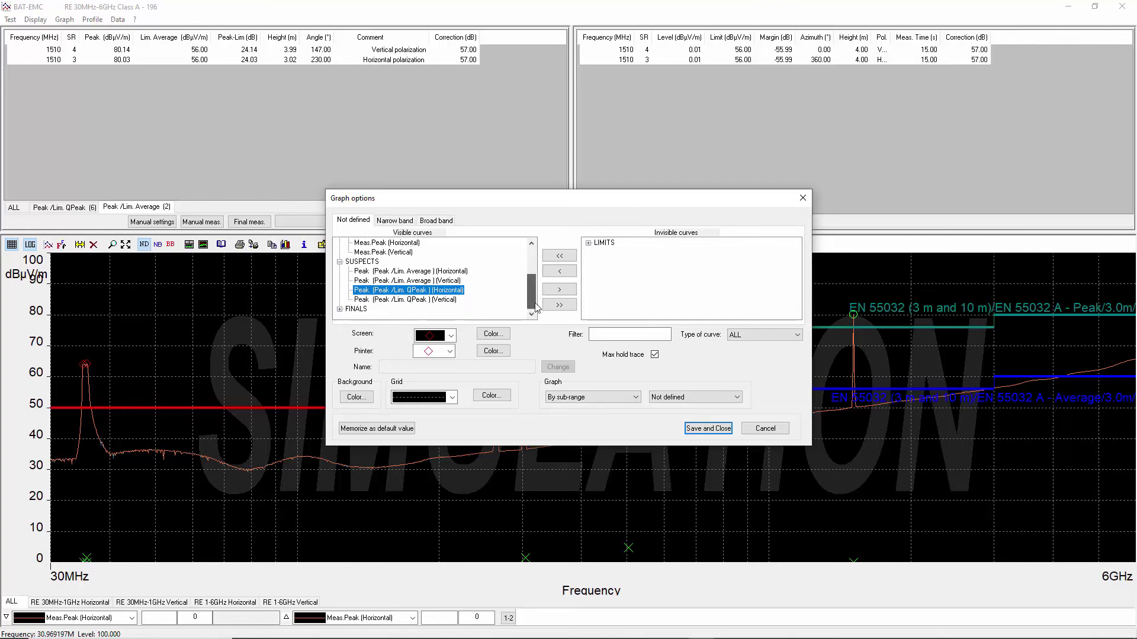
pyautogui.click(339, 309)
pyautogui.click(382, 291)
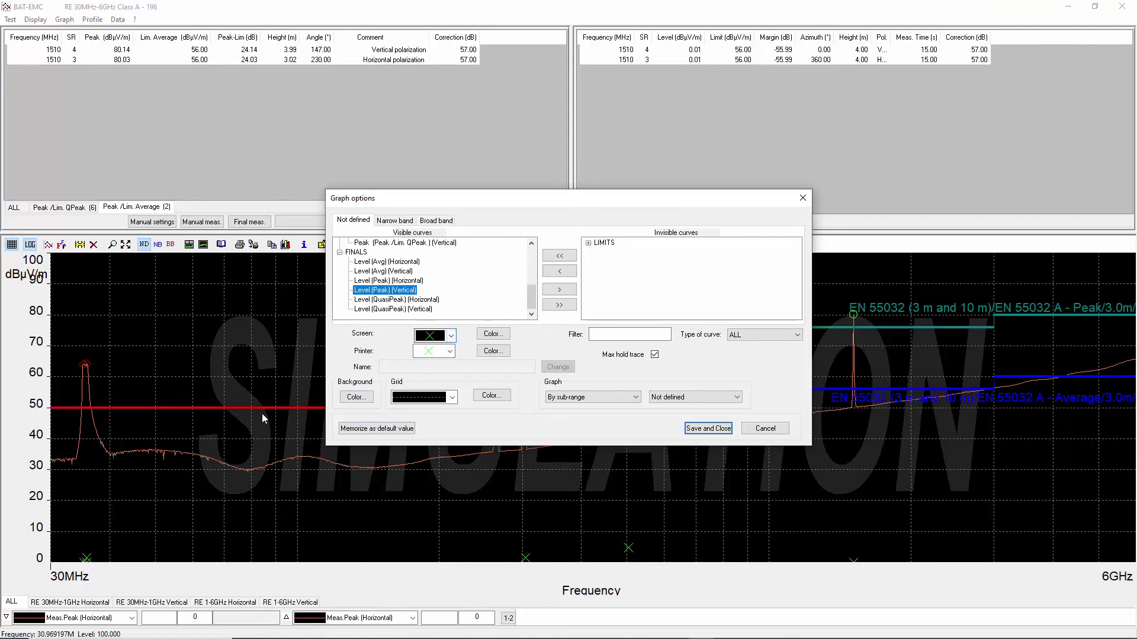
pyautogui.click(763, 429)
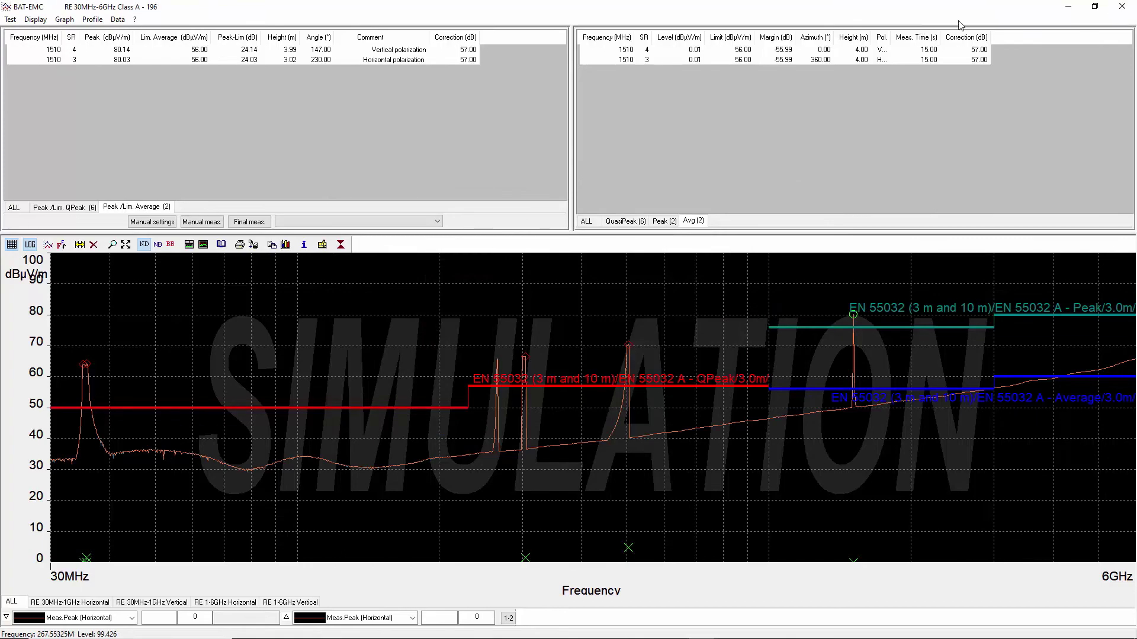
pyautogui.click(1121, 7)
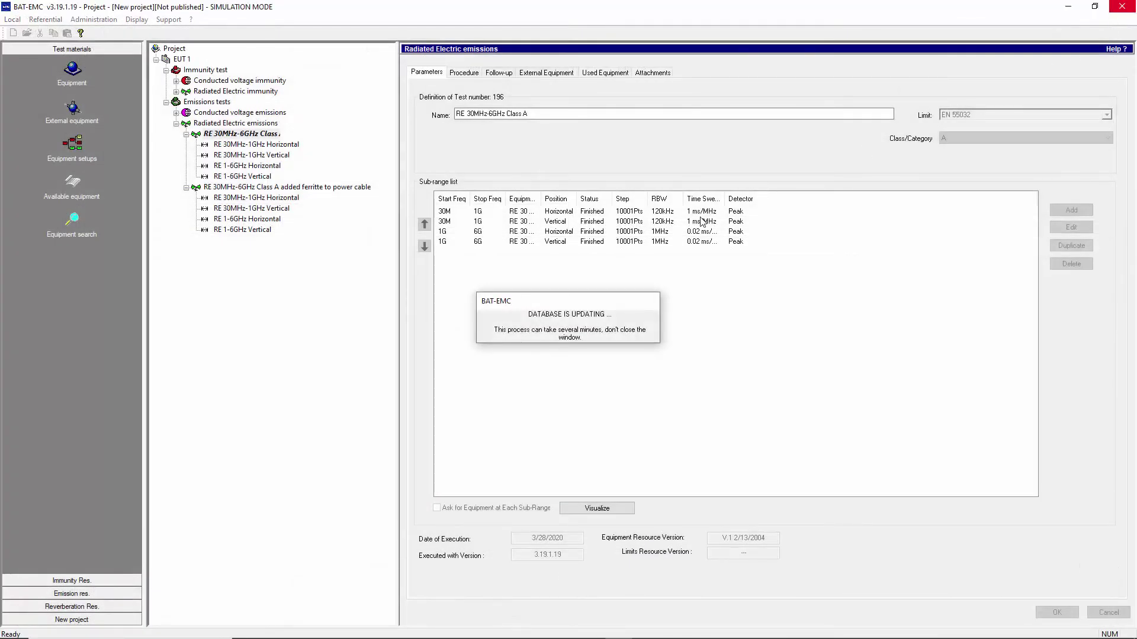
# Start a report for the RE 30MHz-6GHz Class A test from the Radiated Electric Emissions -revised generic.dot template, and cancel saving it
pyautogui.rightClick(256, 139)
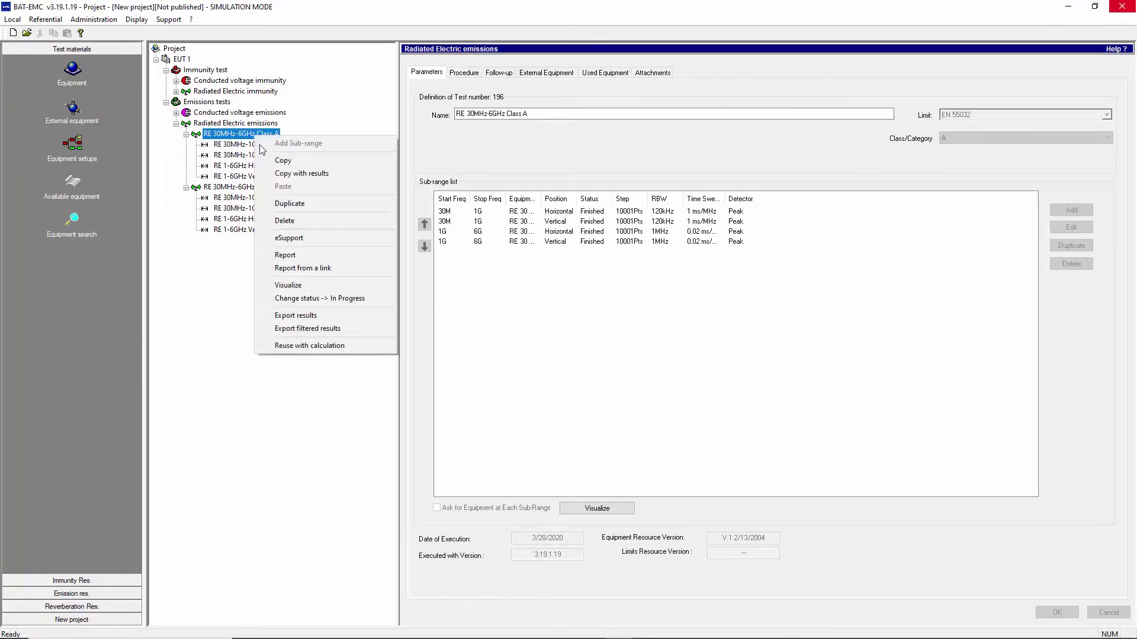
pyautogui.click(296, 258)
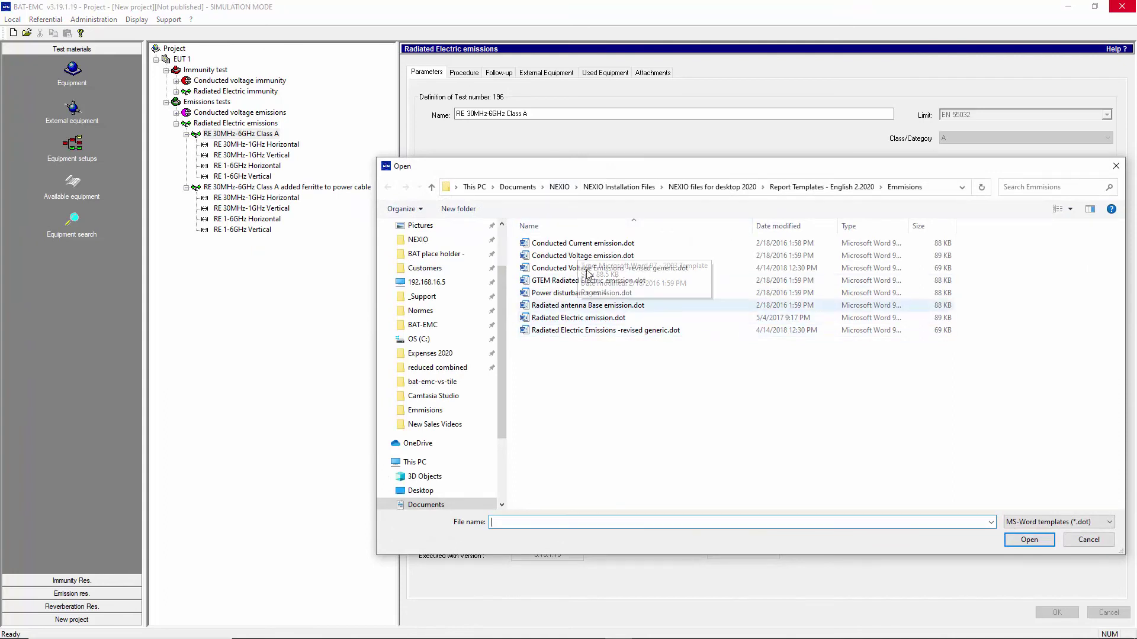
pyautogui.click(596, 332)
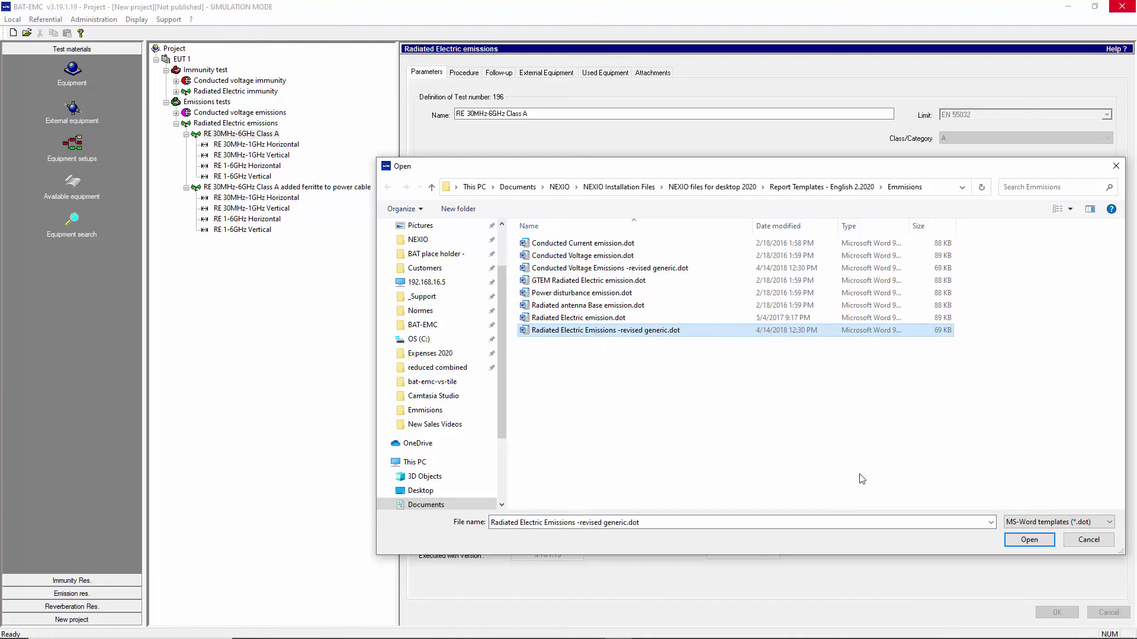
pyautogui.click(1020, 543)
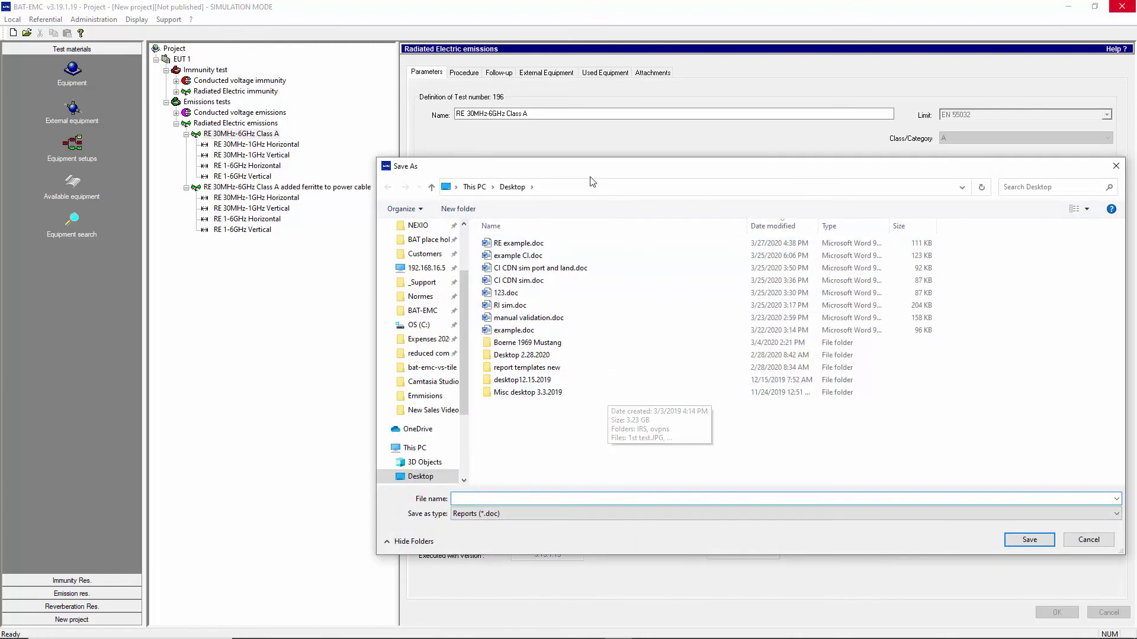
pyautogui.moveTo(560, 166); pyautogui.dragTo(513, 164)
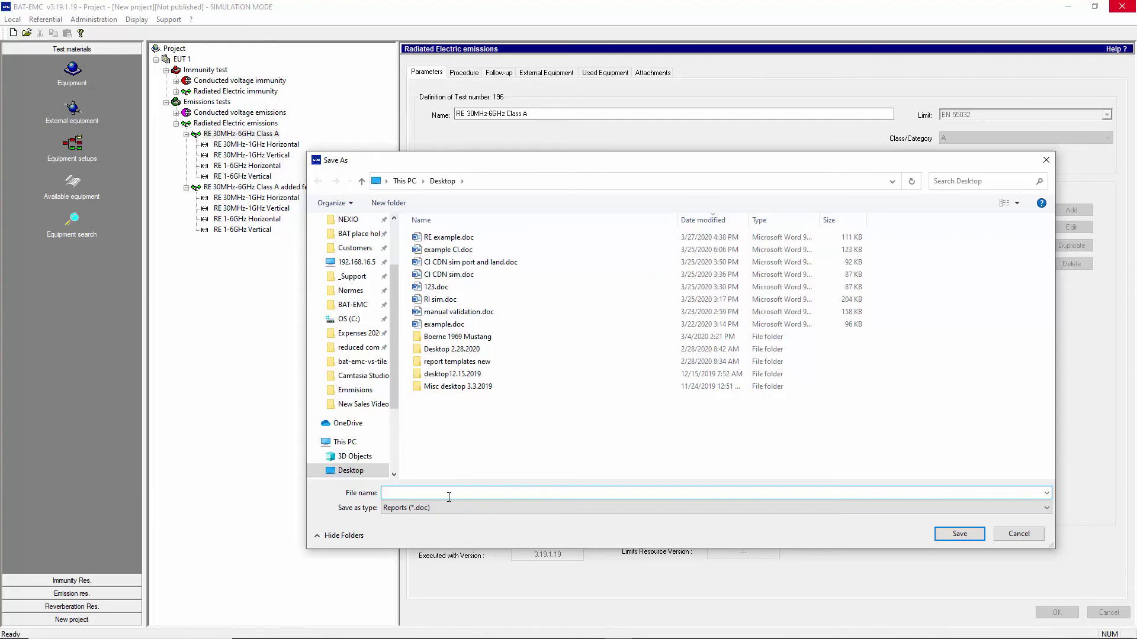
pyautogui.write('ggggg')
pyautogui.click(1019, 534)
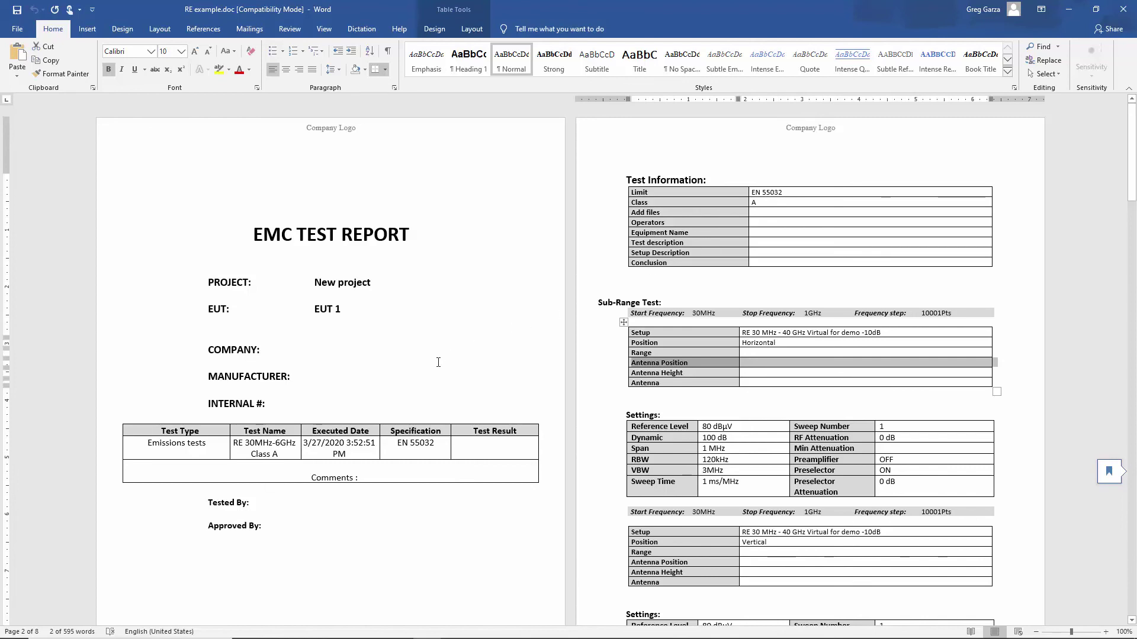
# Switch to Word and read through RE example.doc from the test information and settings to the graphs and results tables
pyautogui.scroll(-15, 436, 364)
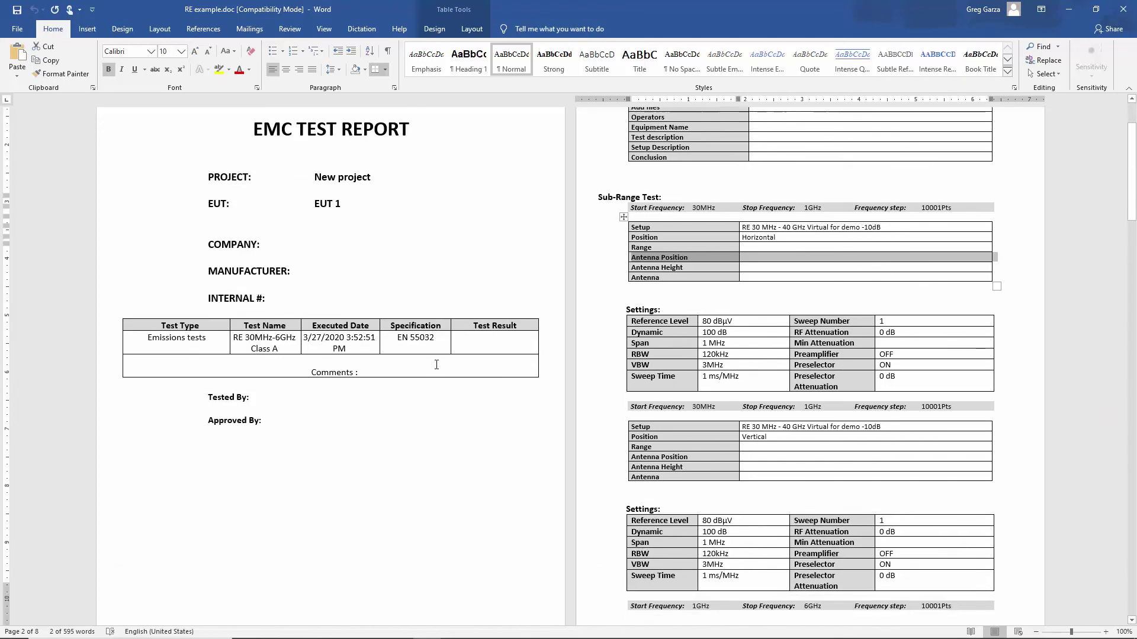
pyautogui.scroll(-15, 436, 363)
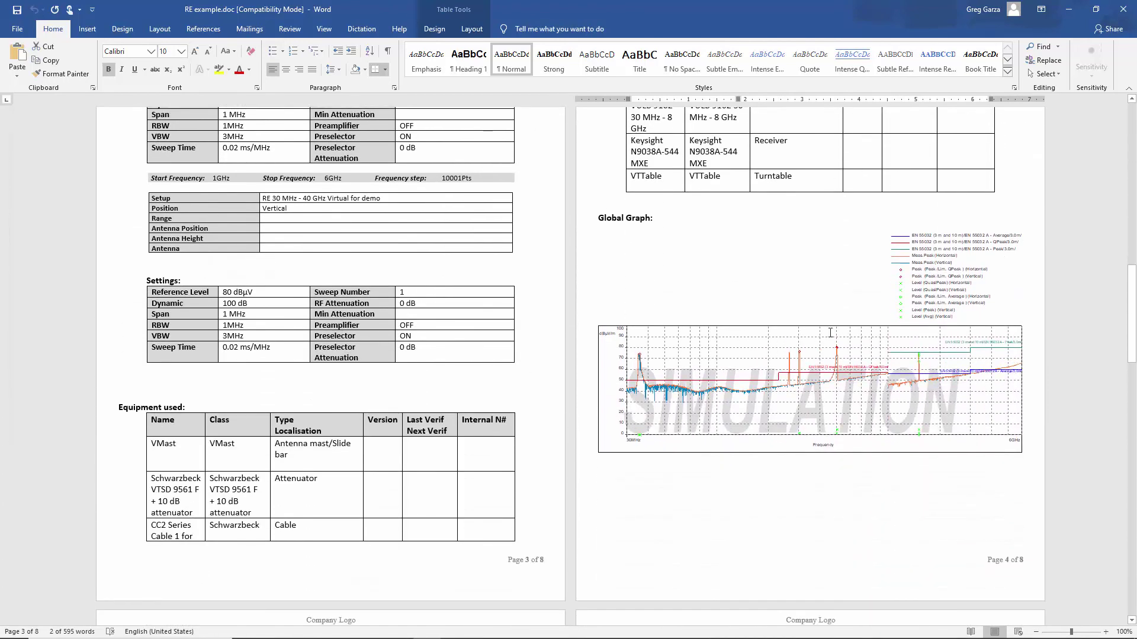
pyautogui.scroll(-3, 845, 327)
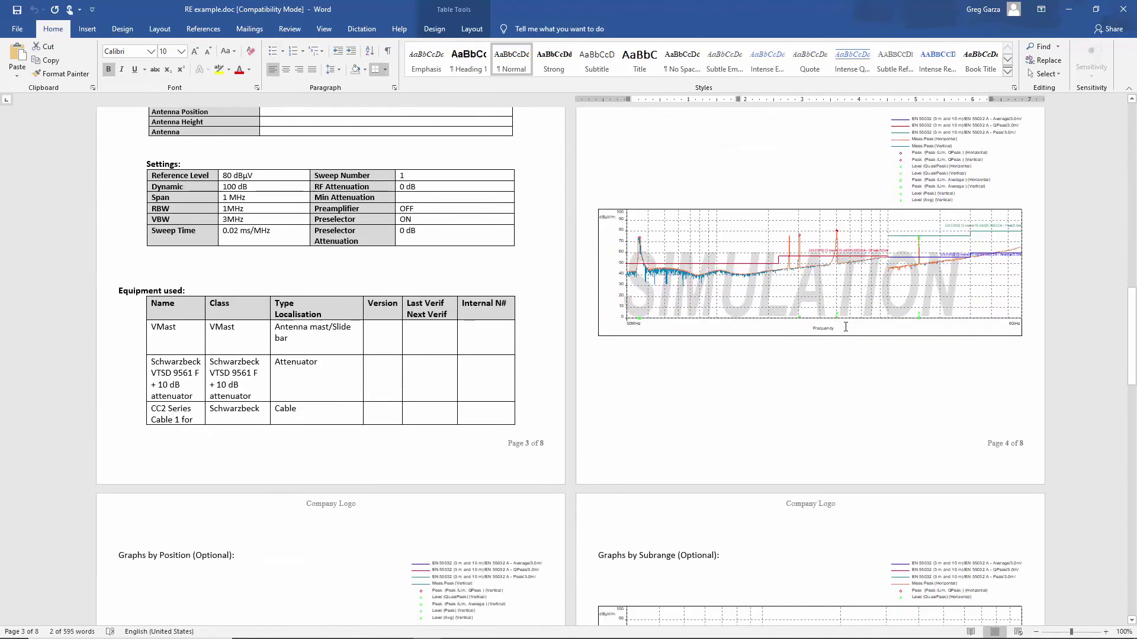
pyautogui.scroll(-20, 845, 327)
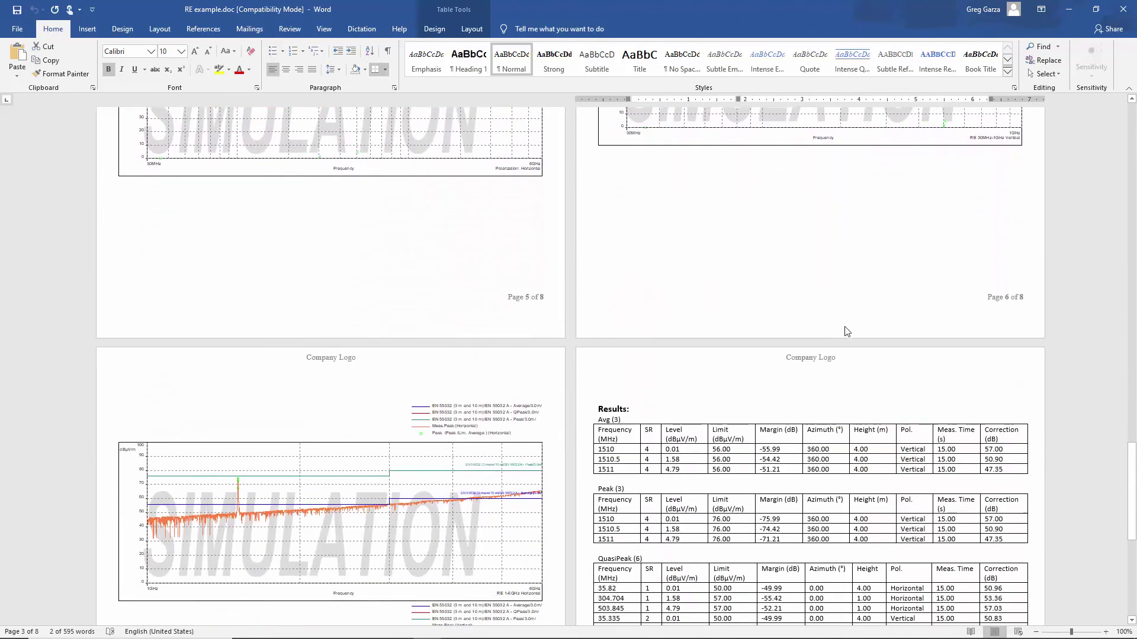
# Review the report backwards from the results tables through the global graph, equipment list and sub-range settings to the cover page
pyautogui.scroll(-5, 846, 331)
pyautogui.scroll(5, 846, 332)
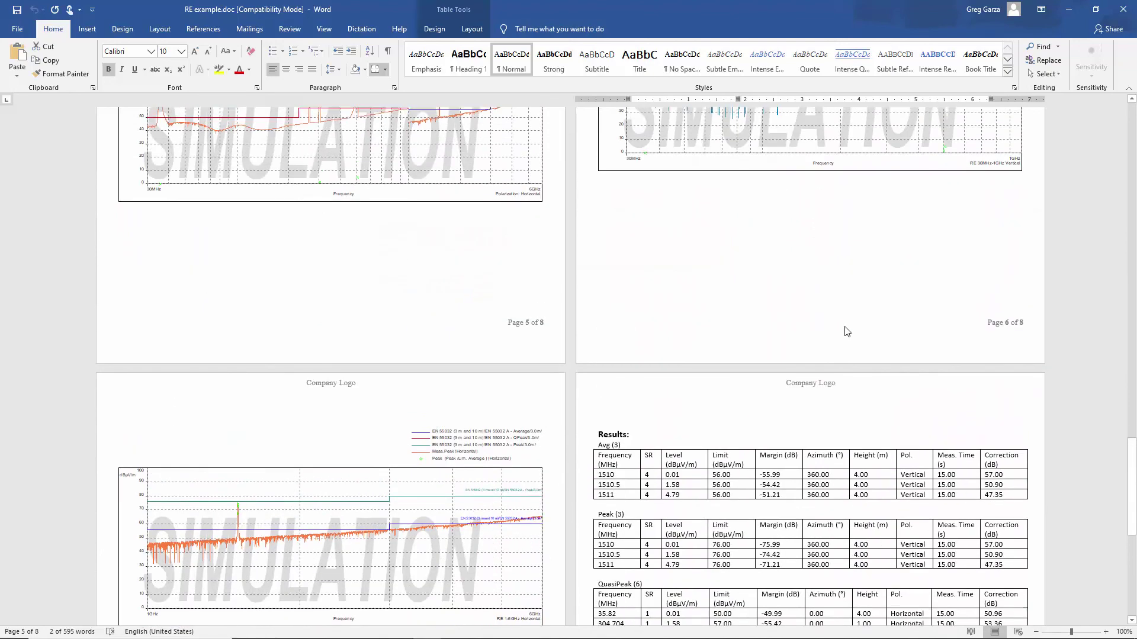
pyautogui.scroll(15, 846, 332)
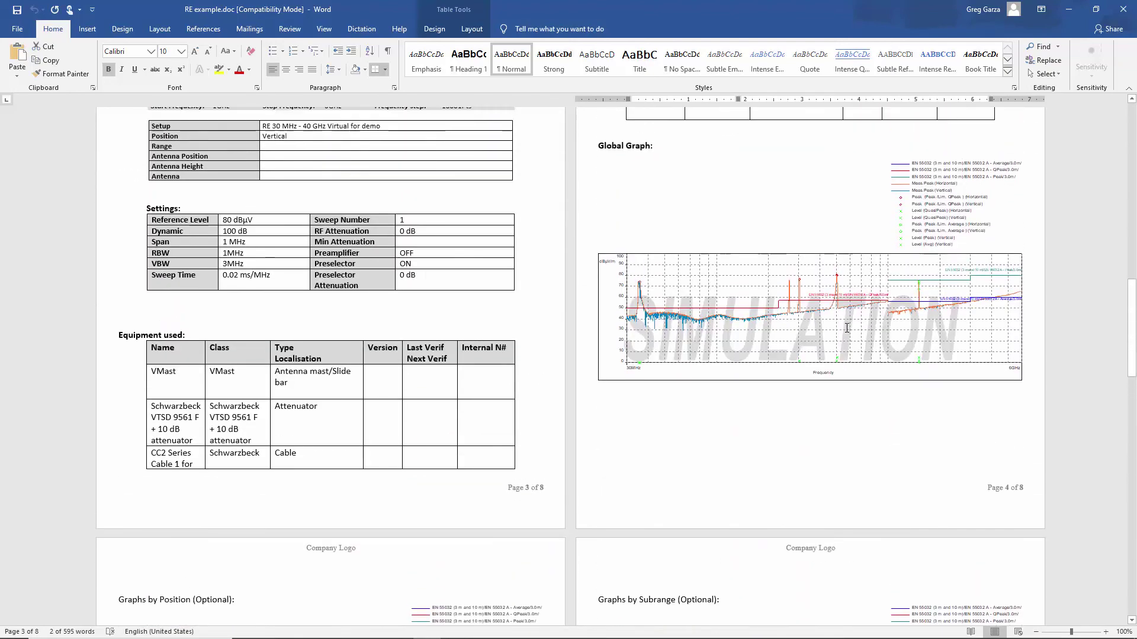
pyautogui.scroll(1, 846, 327)
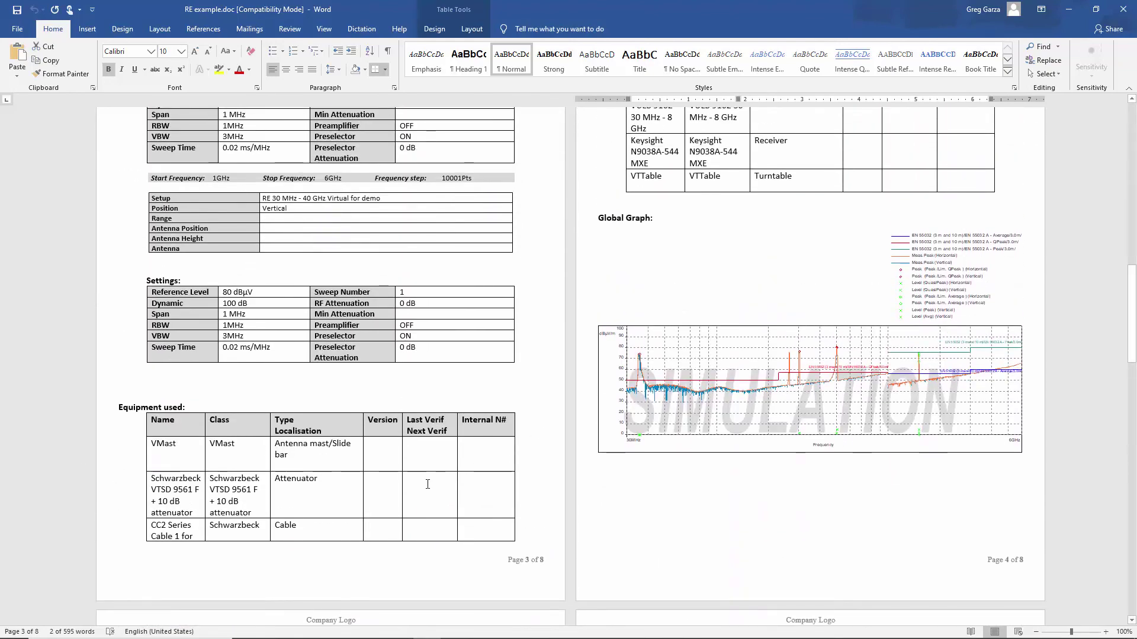
pyautogui.scroll(4, 428, 484)
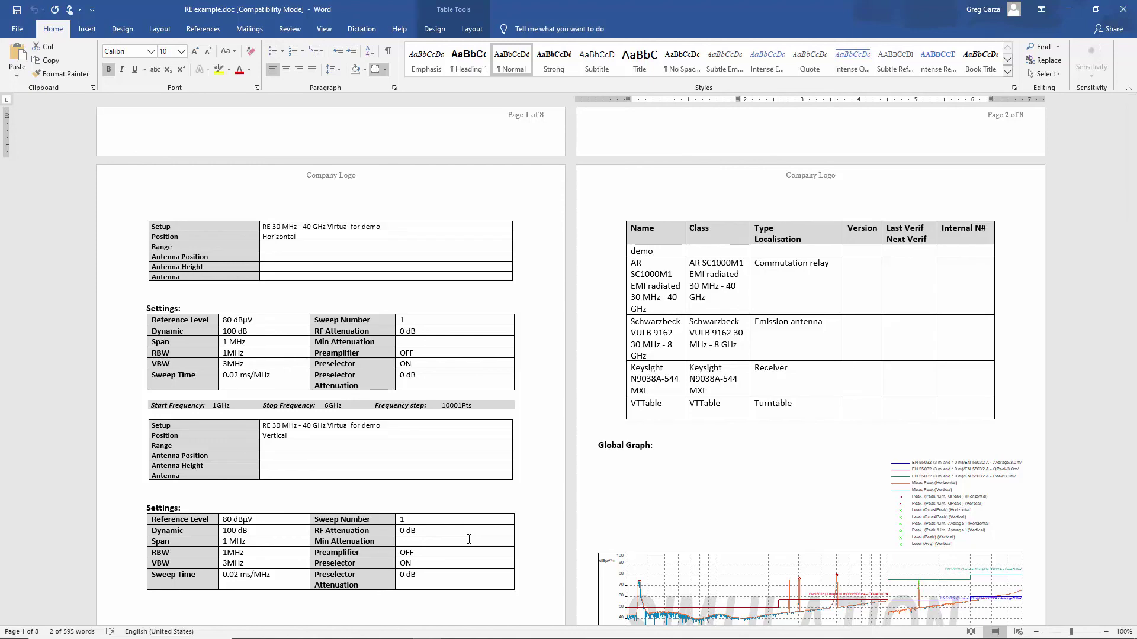
pyautogui.scroll(5, 402, 480)
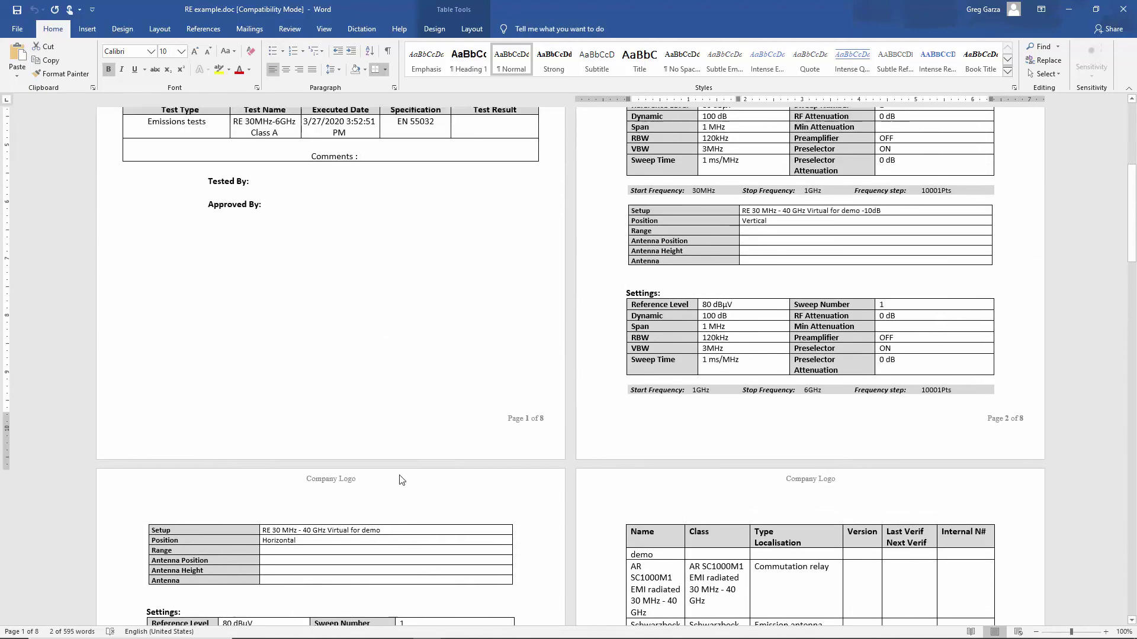
pyautogui.scroll(5, 401, 480)
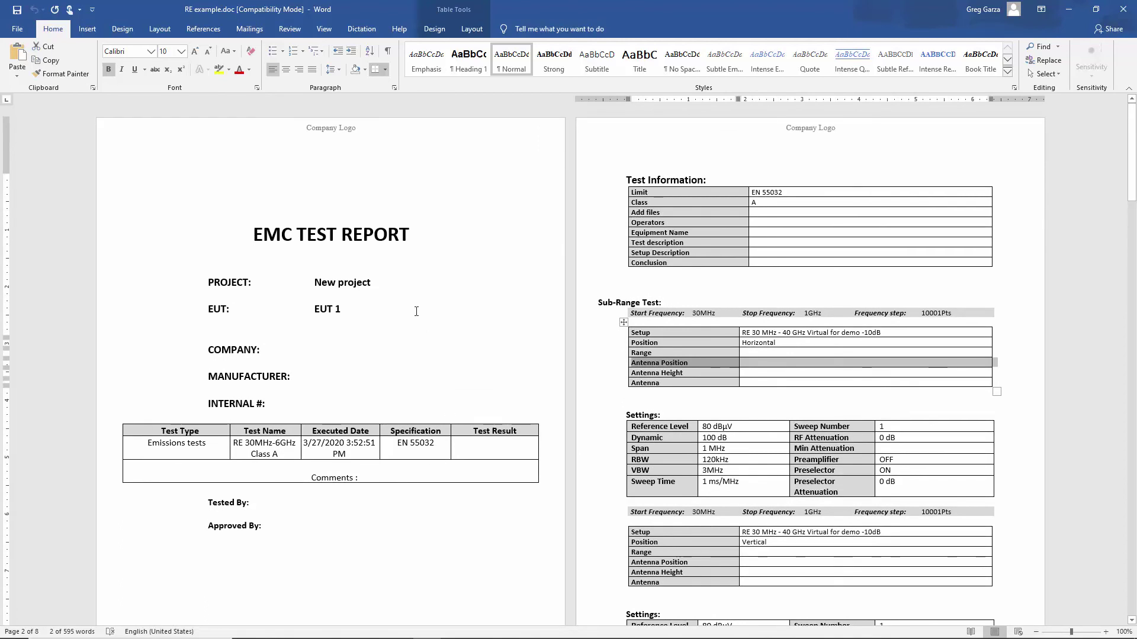